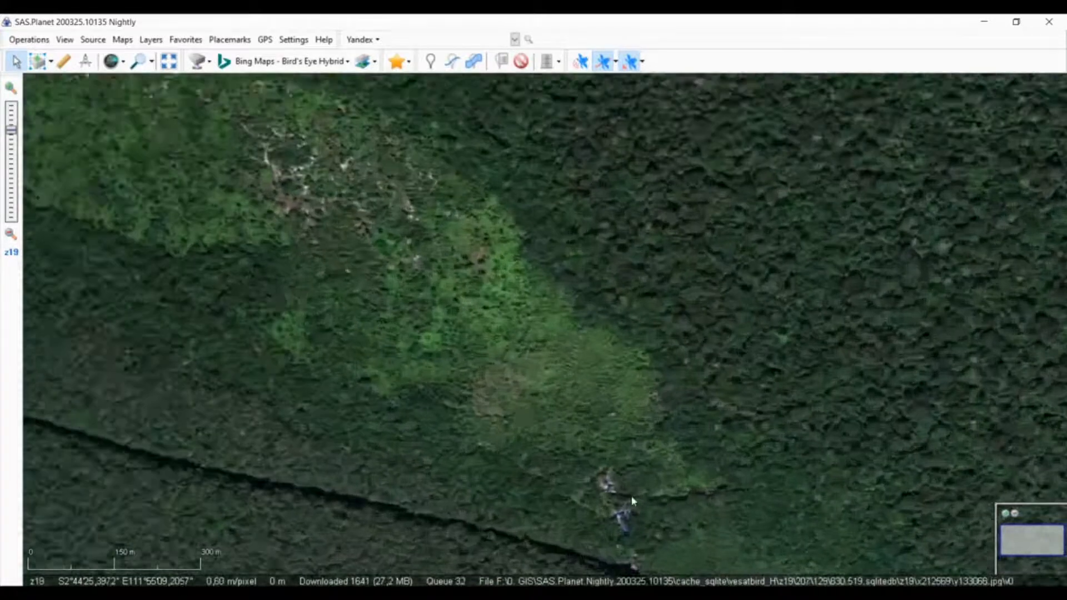
Step: Examine the Bird's Eye satellite imagery around the red-outlined plots, the clearings and the river to the south
drag(633, 501, 621, 391)
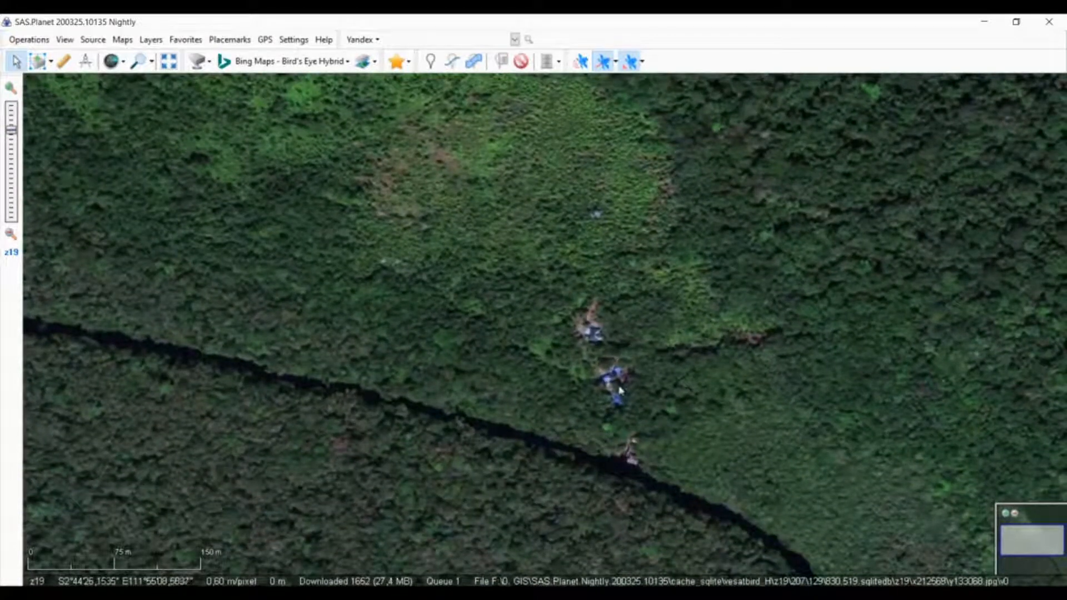
drag(553, 309, 709, 416)
scroll(598, 337, down, 1)
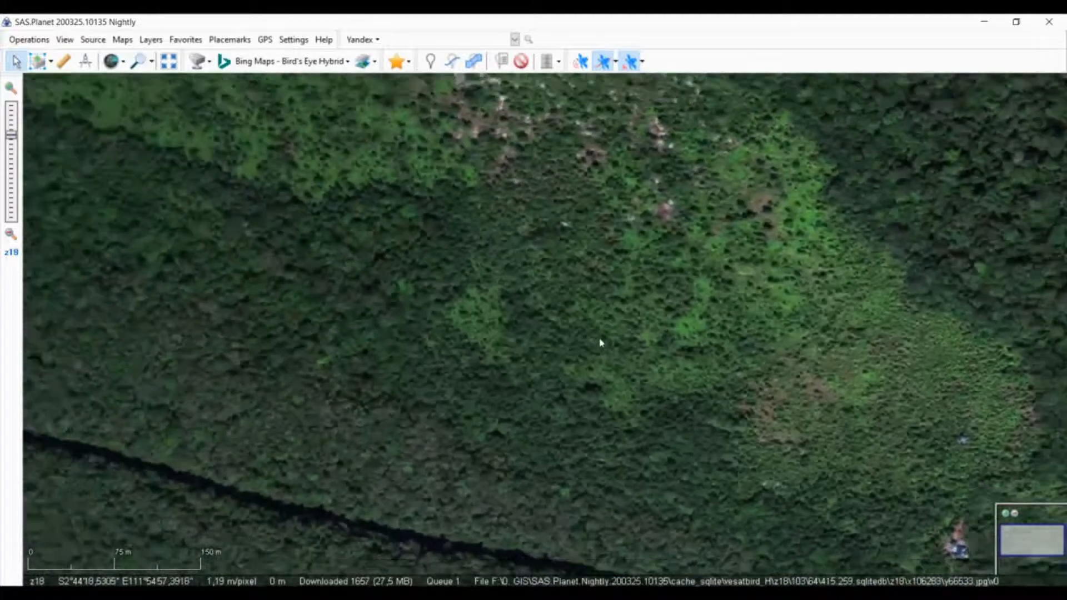
drag(471, 280, 754, 497)
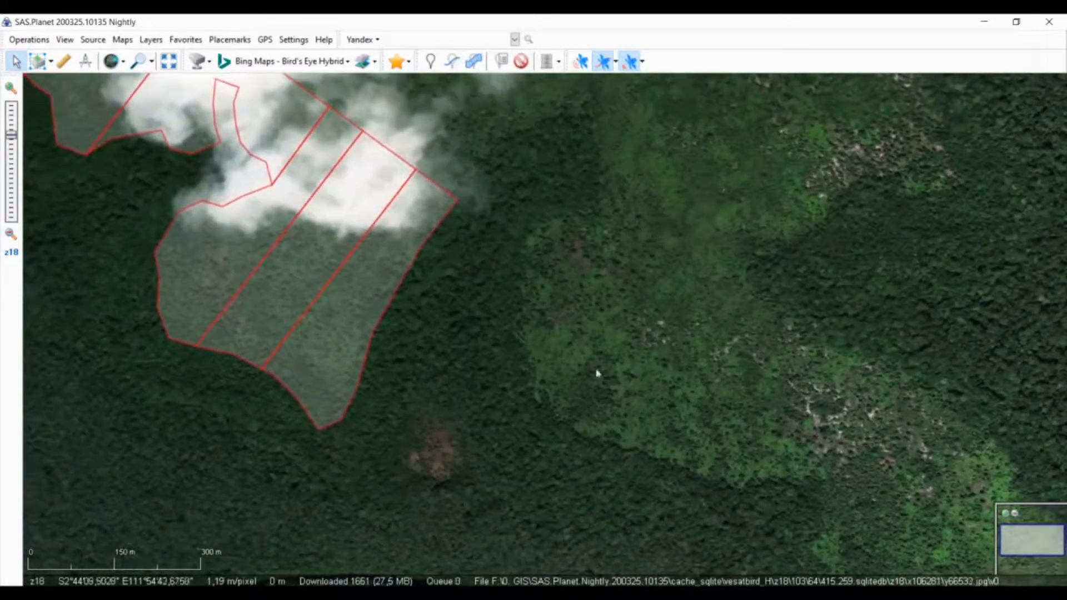
drag(575, 352, 772, 498)
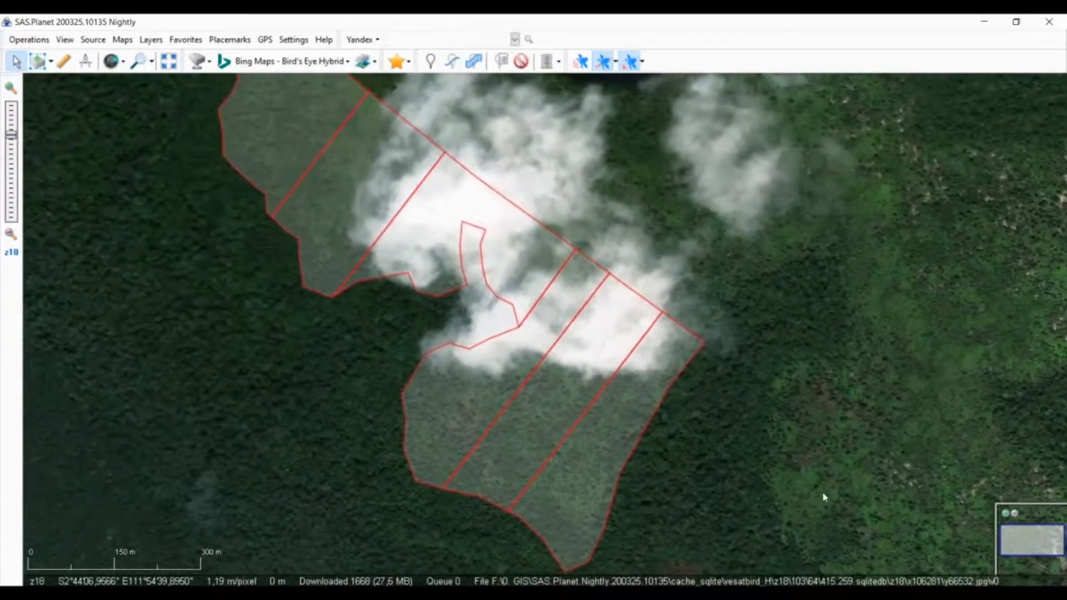
scroll(722, 425, down, 1)
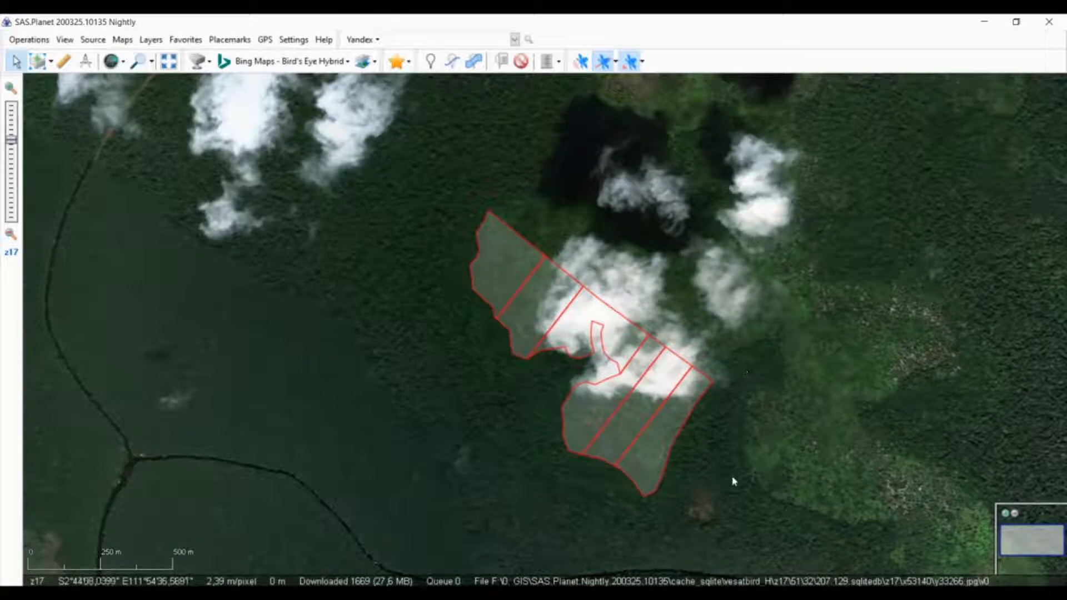
drag(723, 485, 678, 422)
drag(770, 383, 695, 376)
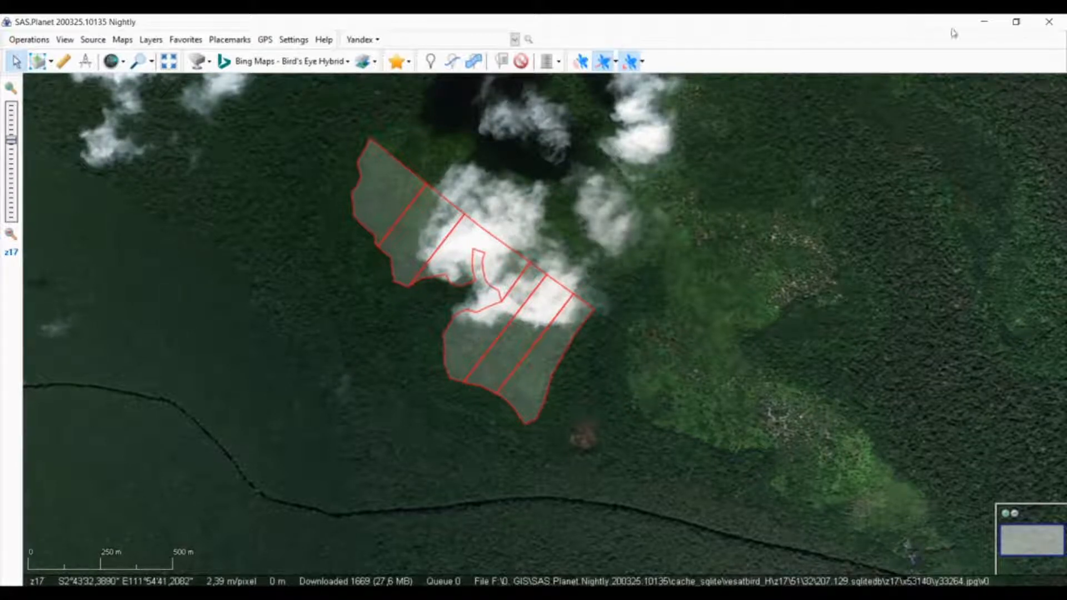
Step: Switch to Google Earth Pro and zoom in from the globe to the southern coast of Borneo
click(983, 27)
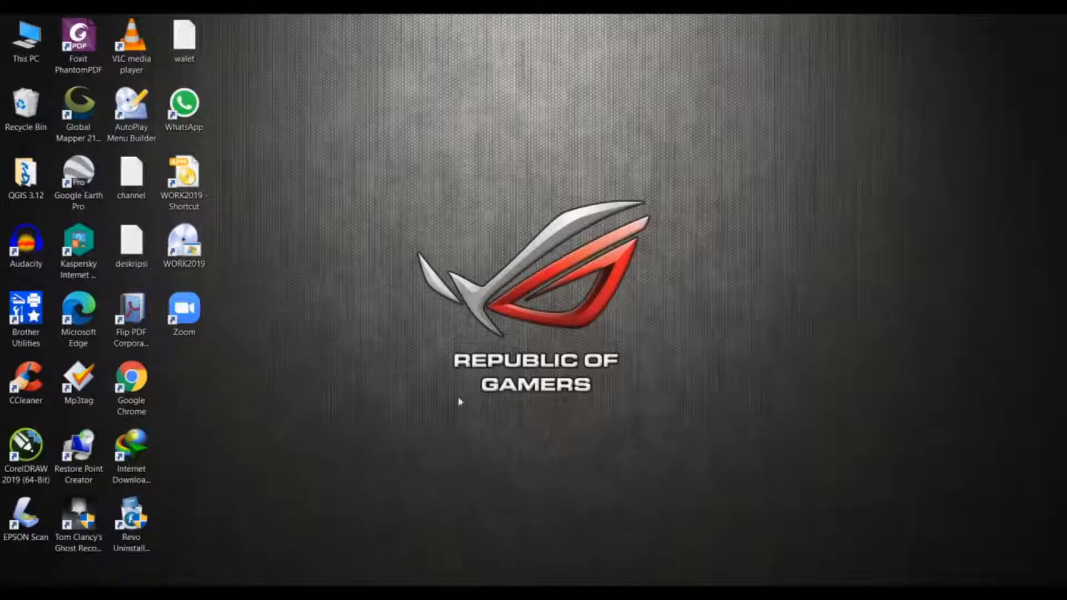
double_click(95, 171)
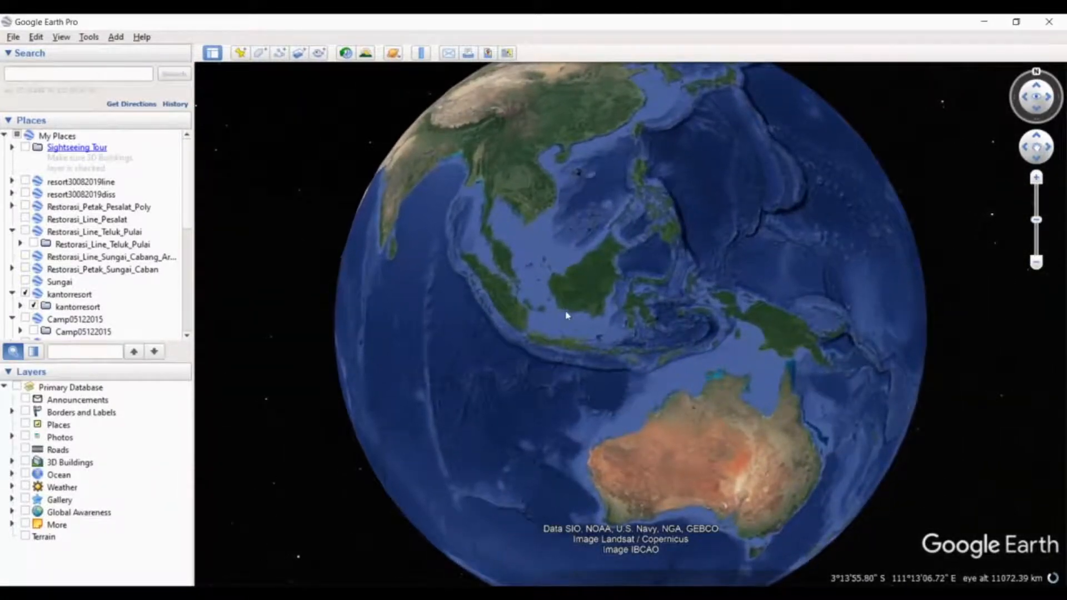
scroll(567, 303, up, 2)
scroll(566, 303, up, 5)
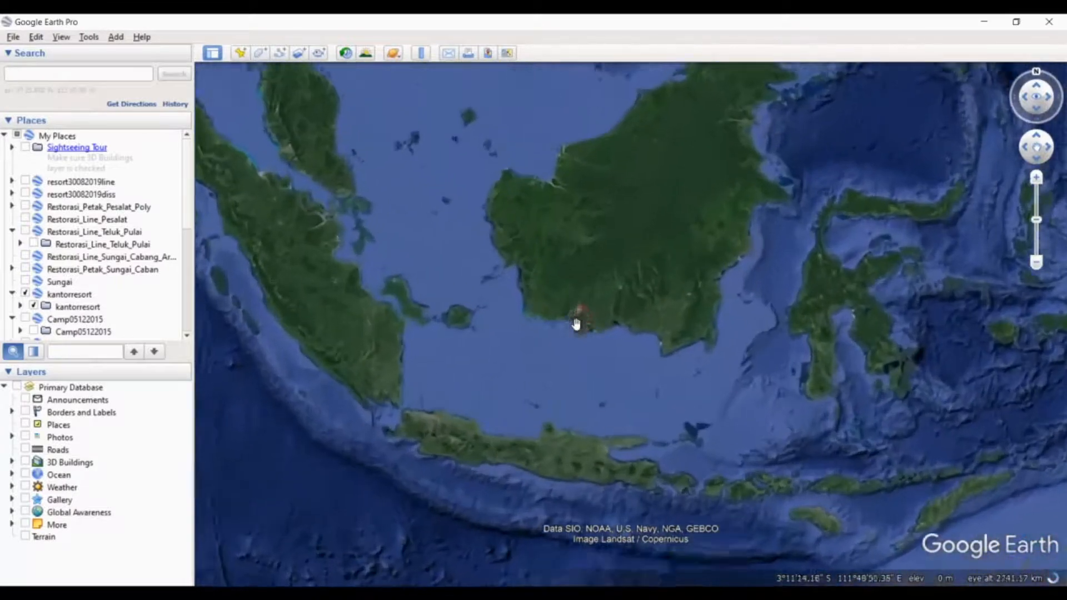
scroll(575, 323, up, 4)
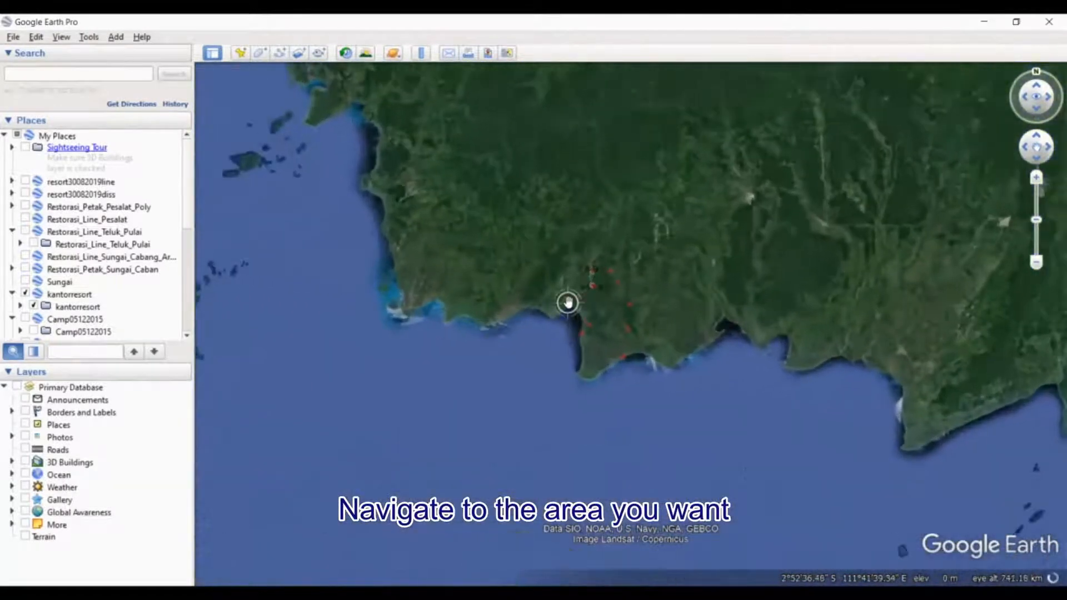
scroll(568, 302, up, 3)
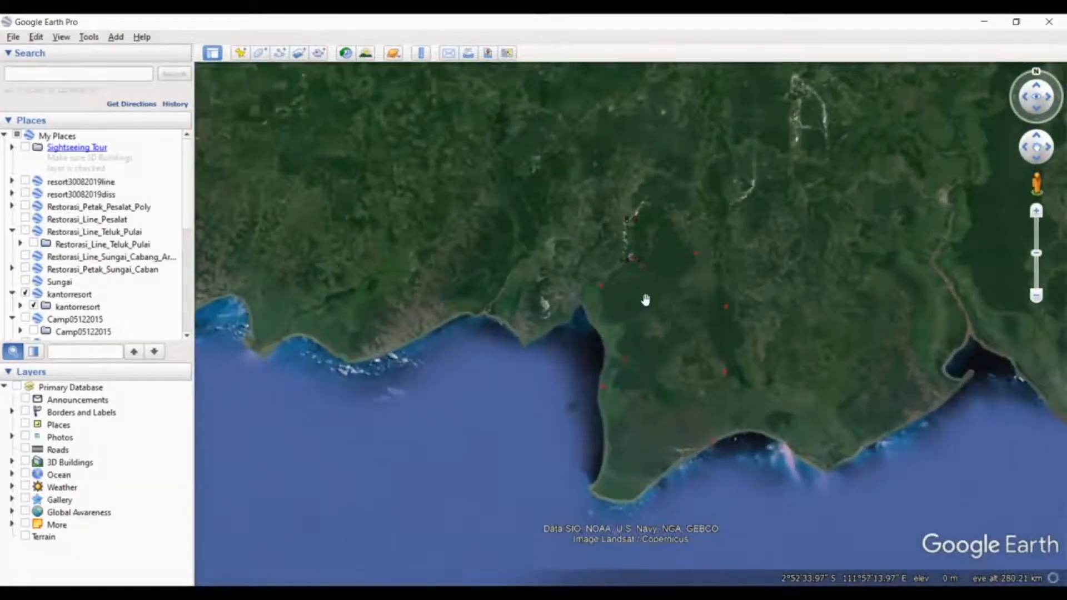
scroll(618, 403, up, 2)
scroll(617, 386, up, 2)
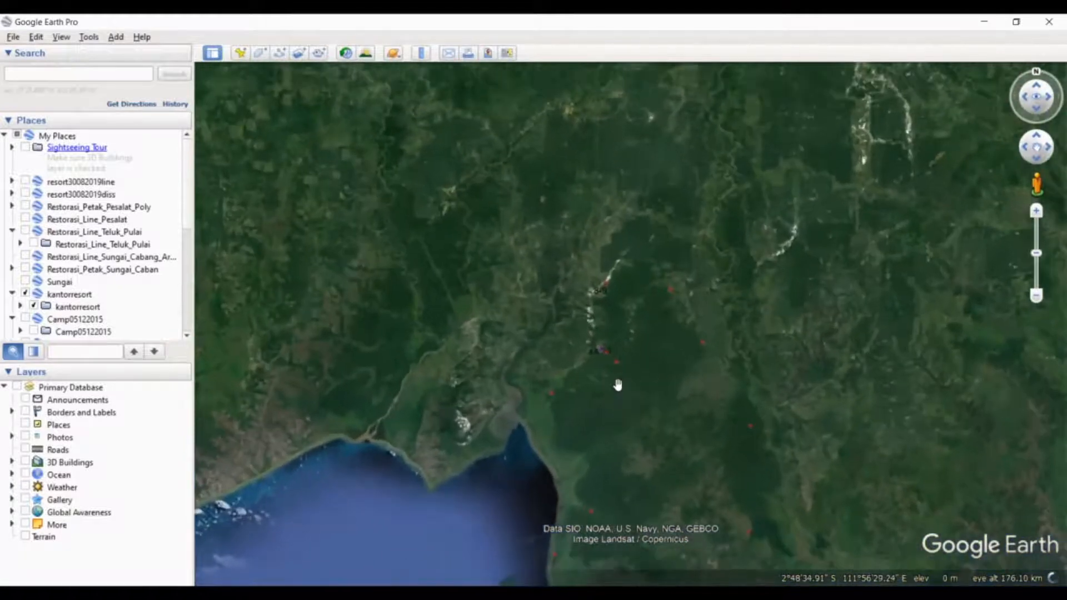
Step: Bring the red-outlined plots north of the river into close view and centre them on the map
scroll(618, 385, up, 2)
scroll(587, 373, up, 2)
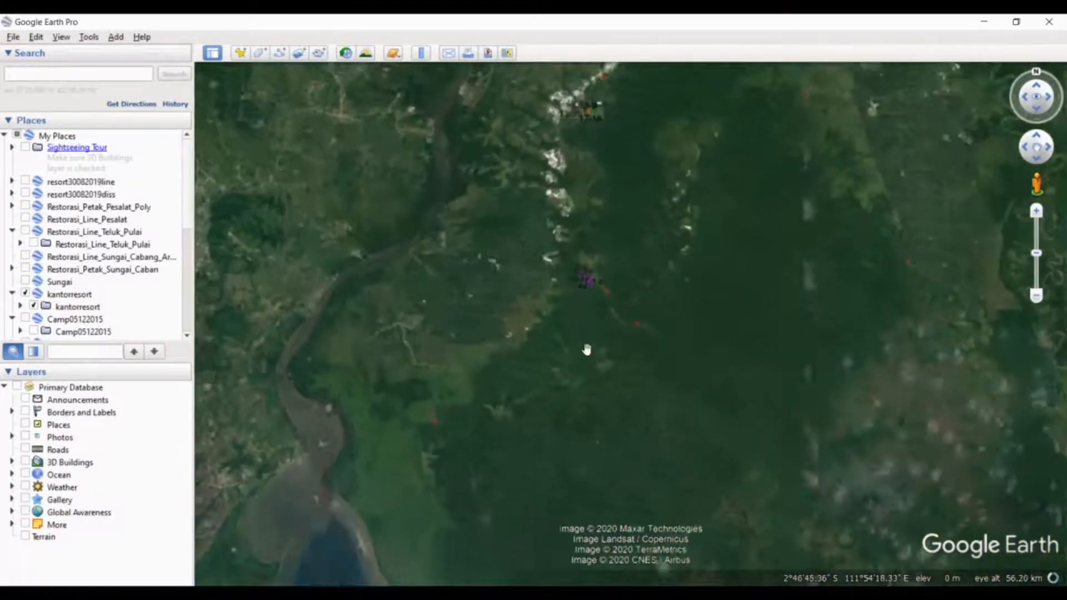
scroll(576, 337, up, 2)
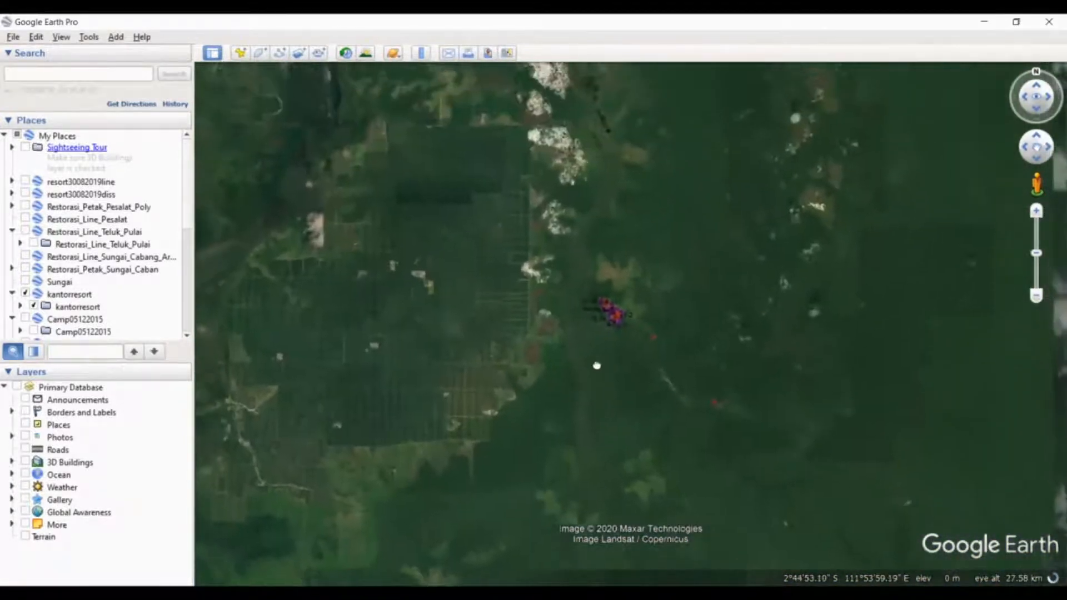
scroll(608, 339, up, 2)
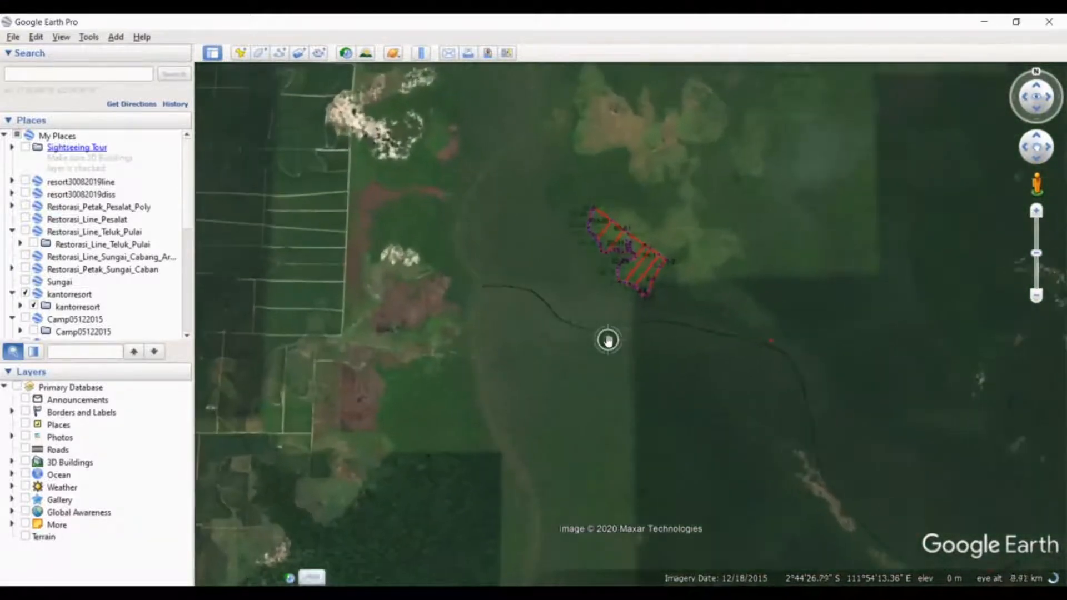
scroll(614, 327, up, 2)
drag(617, 322, 679, 464)
scroll(674, 410, up, 2)
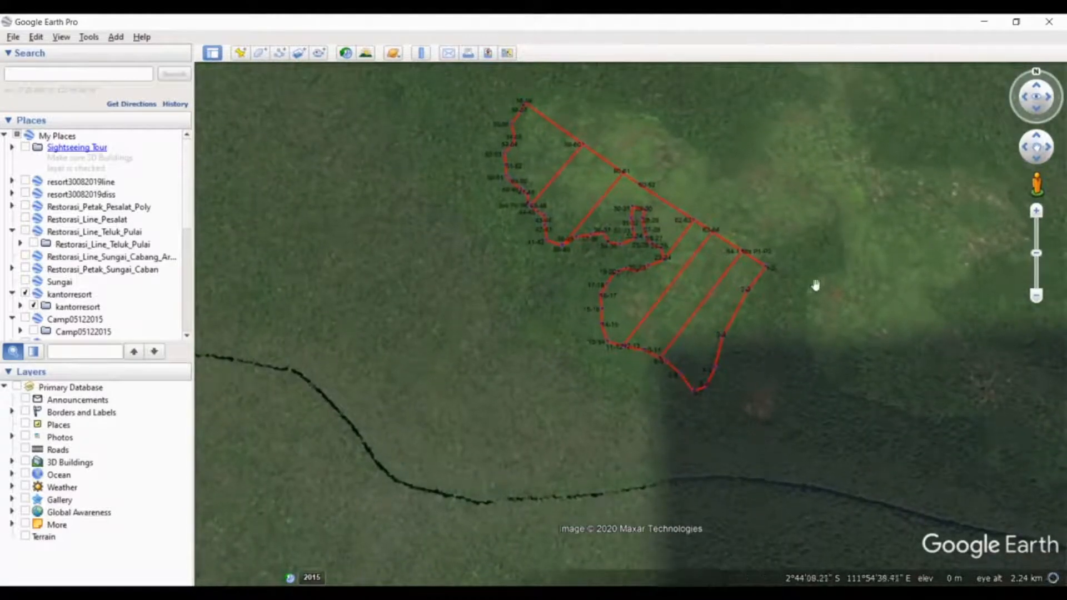
drag(814, 312, 794, 393)
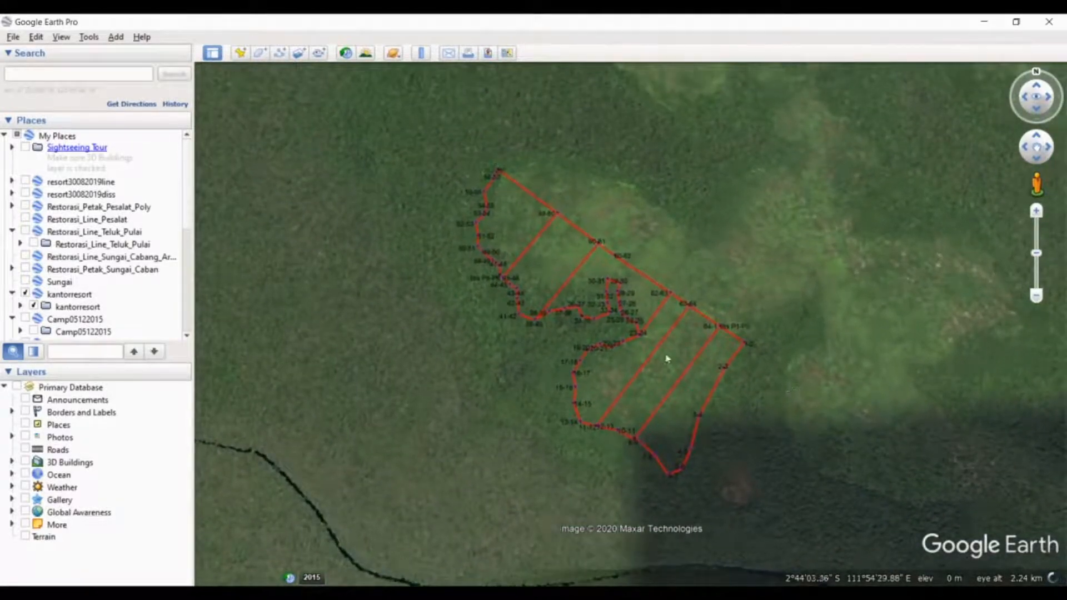
scroll(651, 343, up, 1)
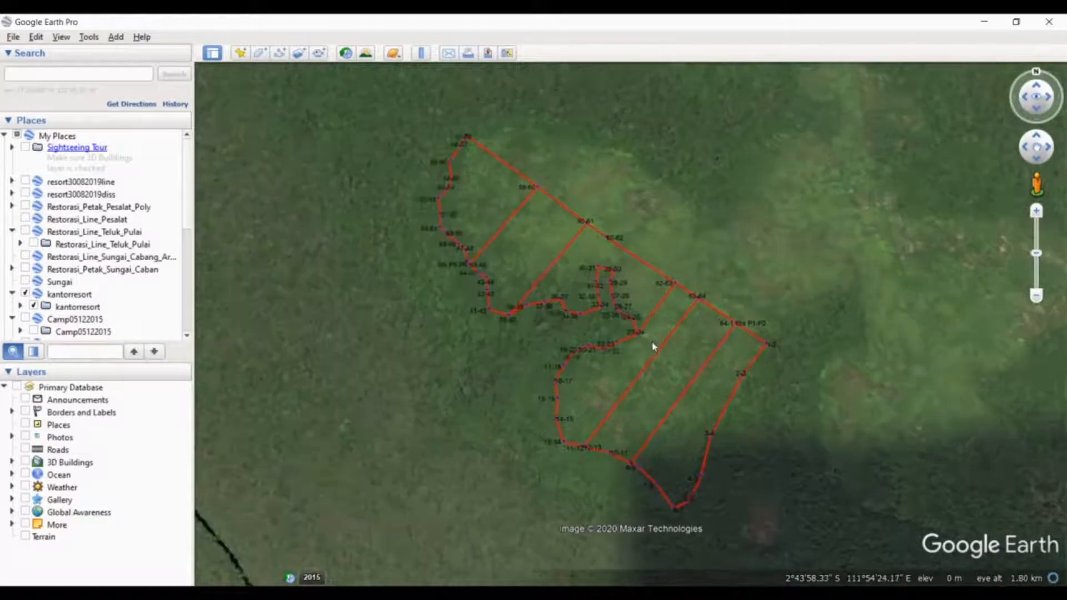
scroll(652, 346, up, 1)
drag(660, 350, 702, 343)
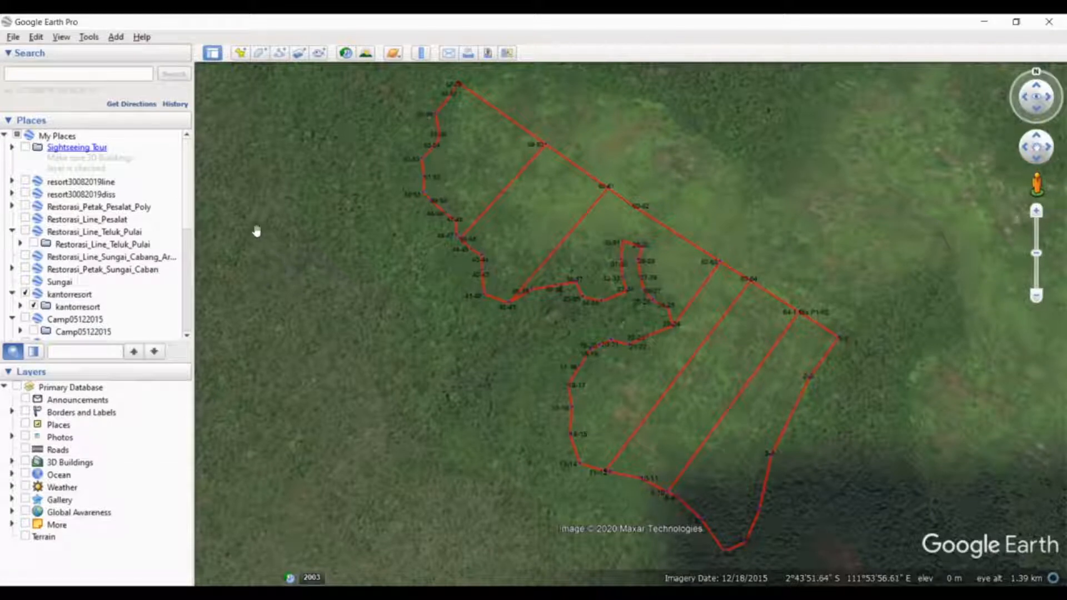
Step: Reset the view's tilt and compass, and frame all the red-outlined plots with some surrounding area
click(61, 37)
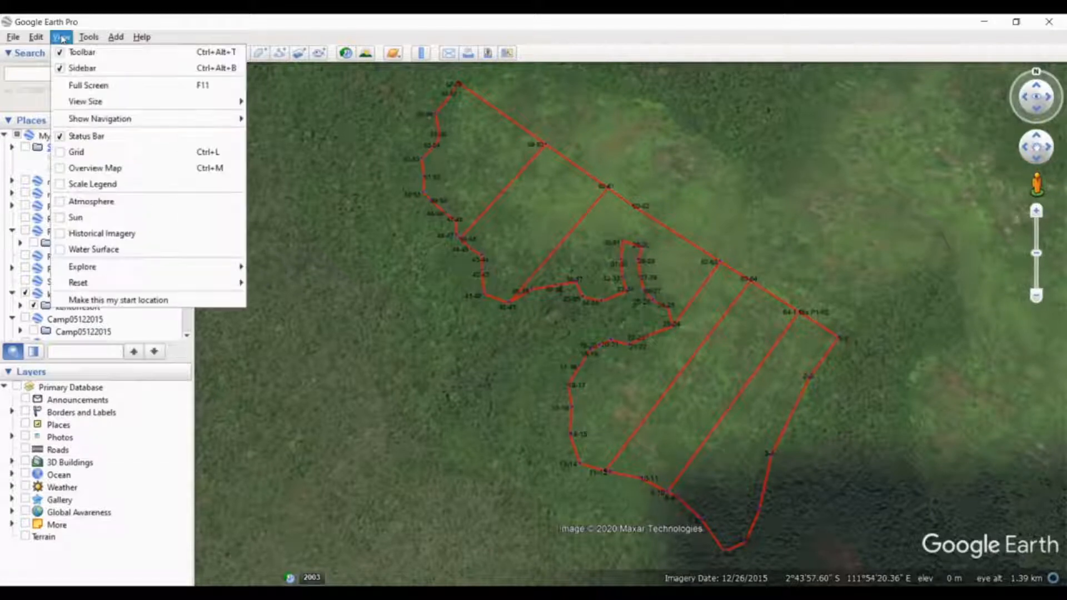
mouse_move(128, 288)
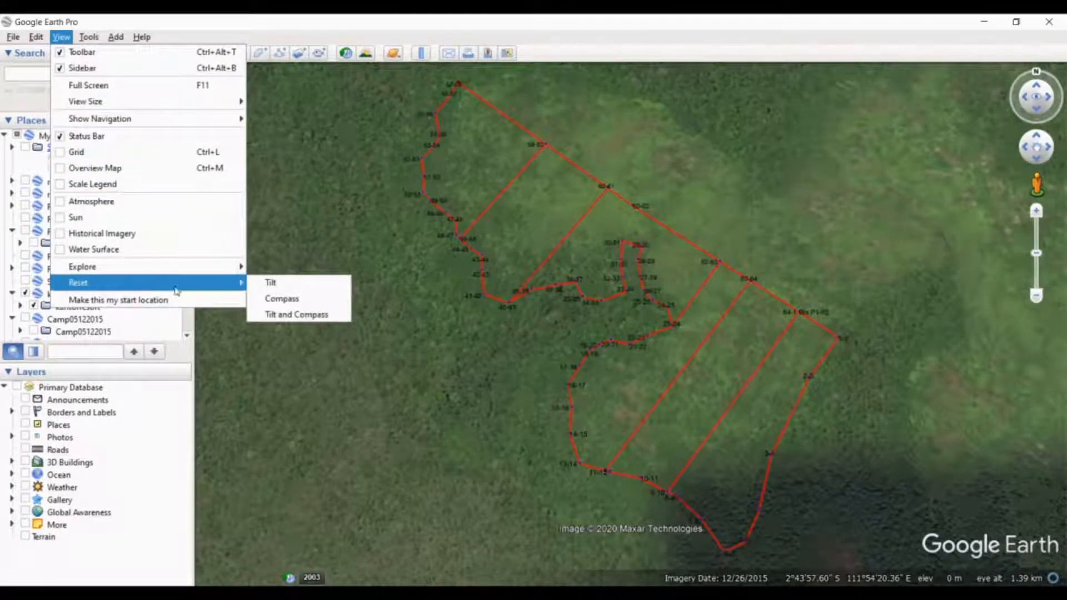
click(295, 314)
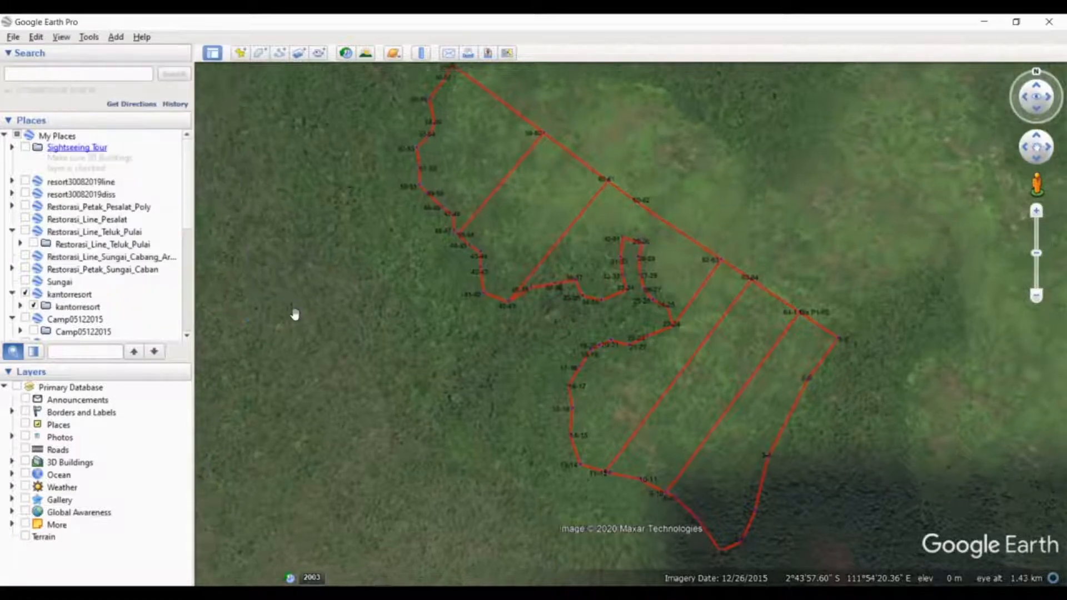
drag(590, 334, 606, 351)
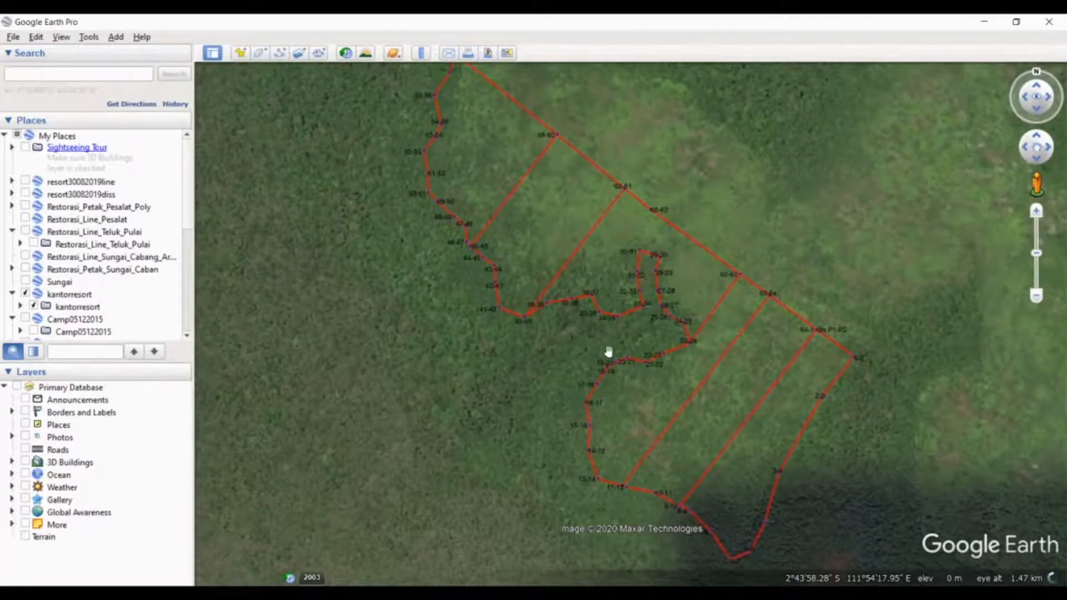
scroll(617, 353, down, 2)
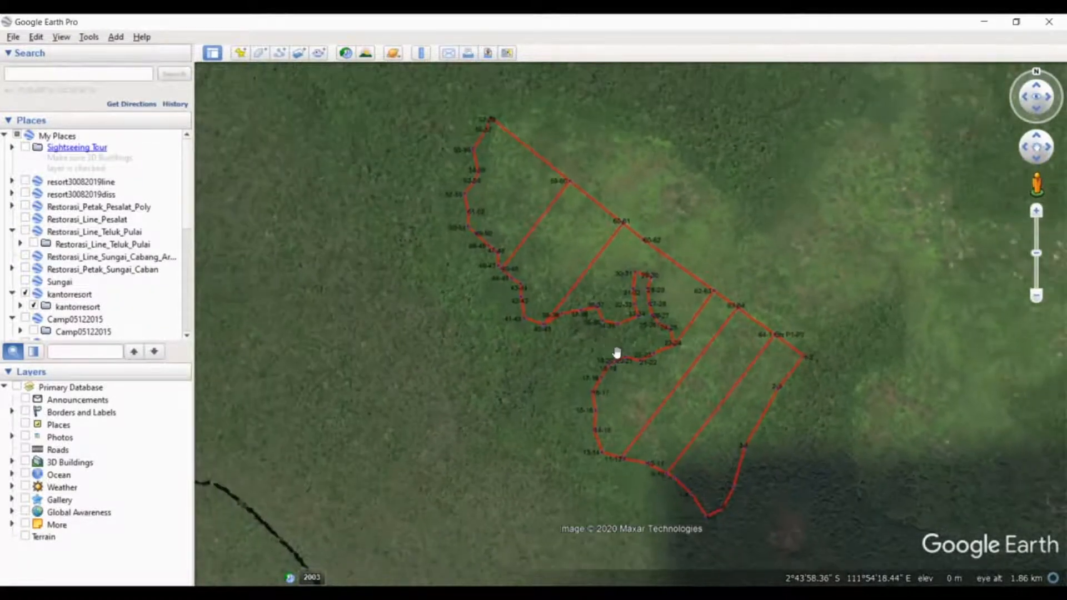
mouse_move(617, 352)
mouse_down()
mouse_move(608, 350)
mouse_move(619, 341)
mouse_move(608, 340)
mouse_up()
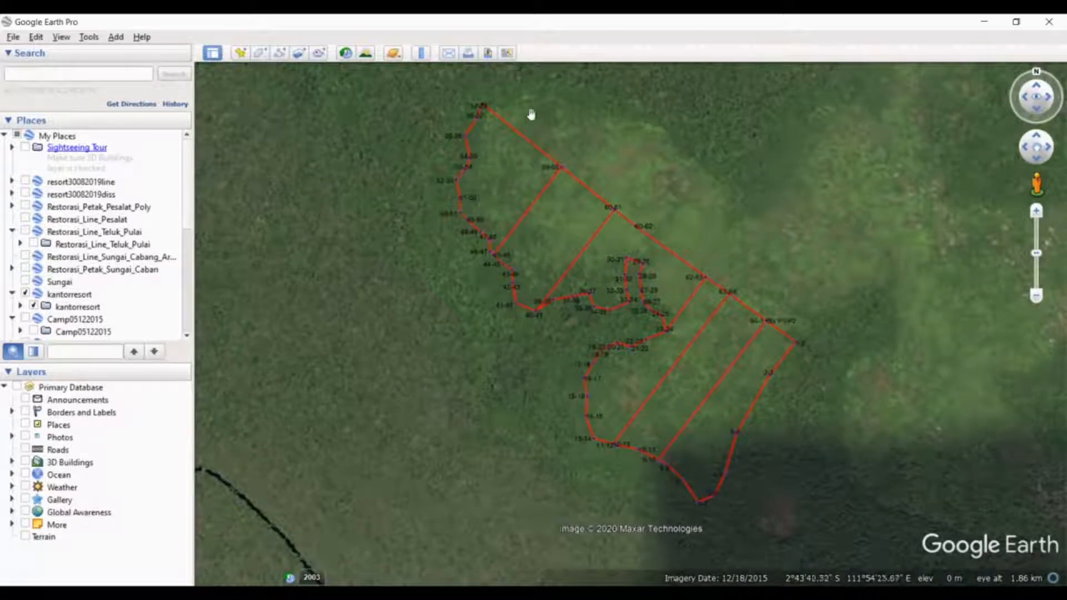
Step: Start saving the framed view as an image and shift the map's title block slightly inward from the corner
click(12, 38)
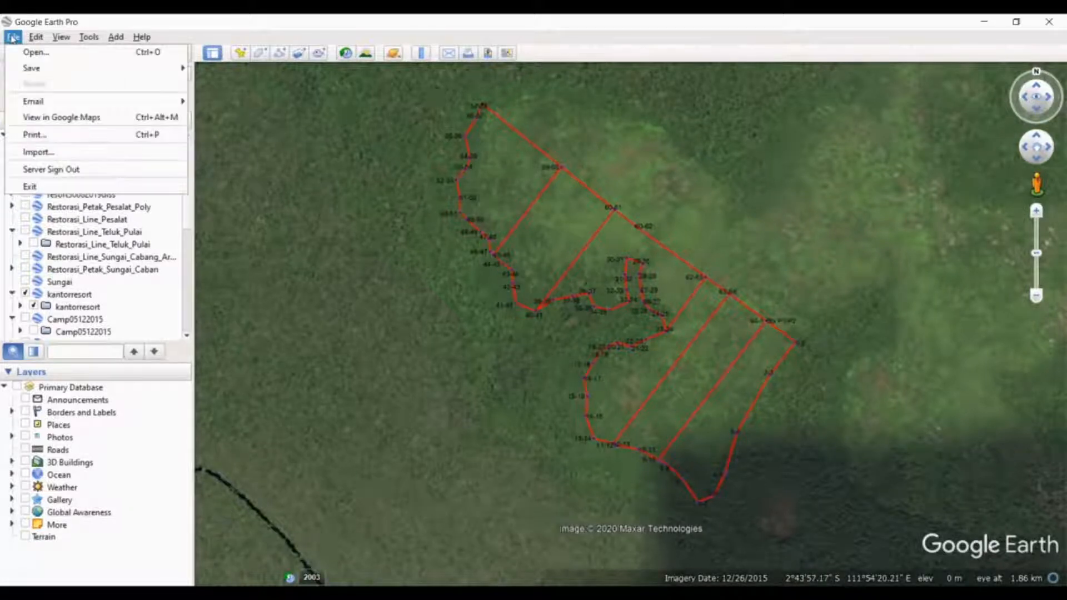
mouse_move(34, 72)
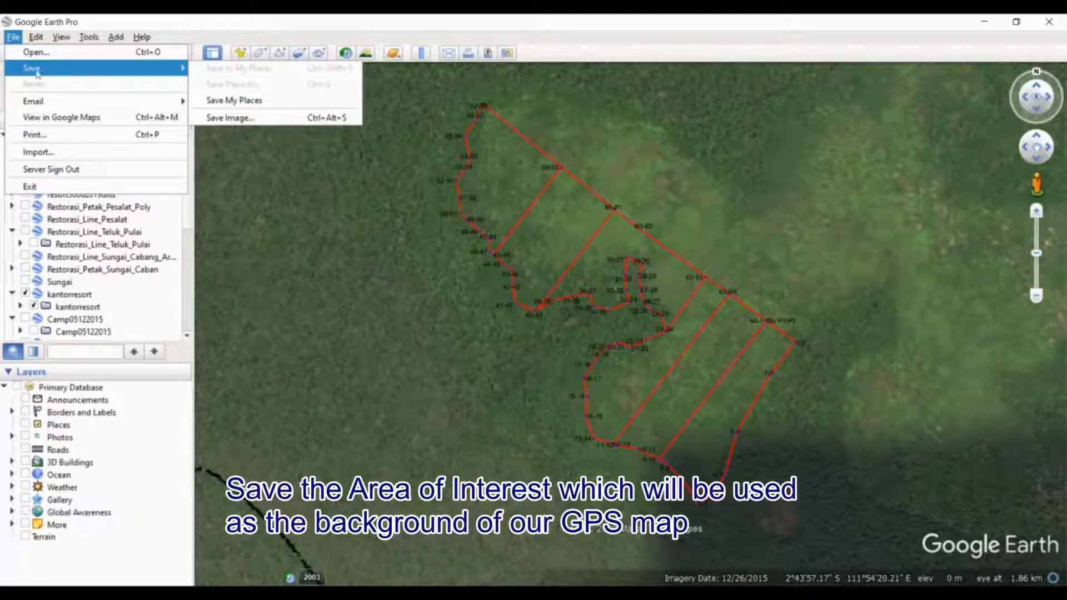
click(256, 124)
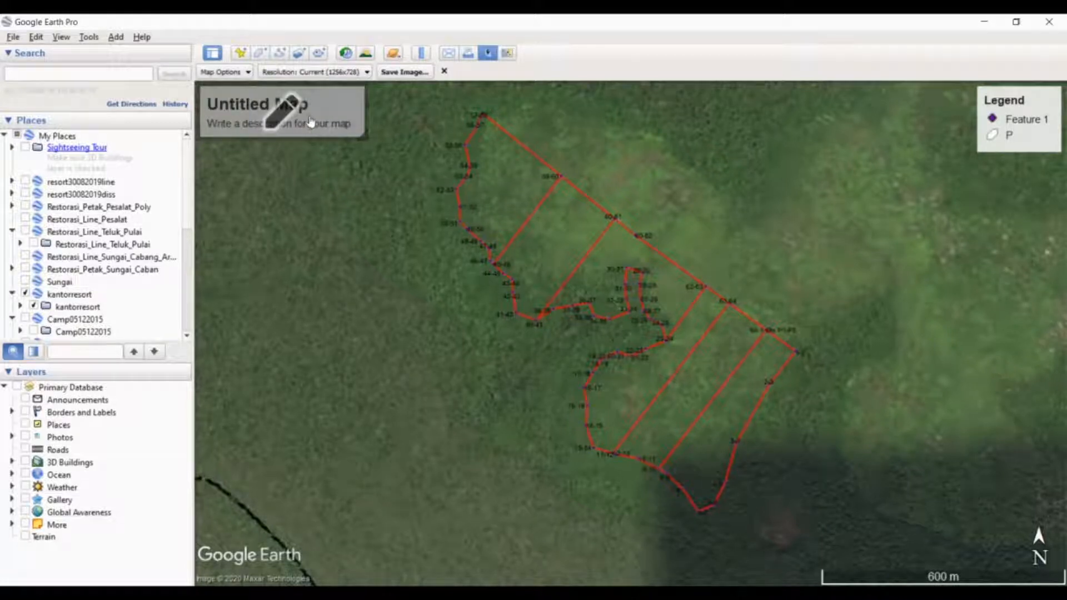
drag(330, 124, 371, 128)
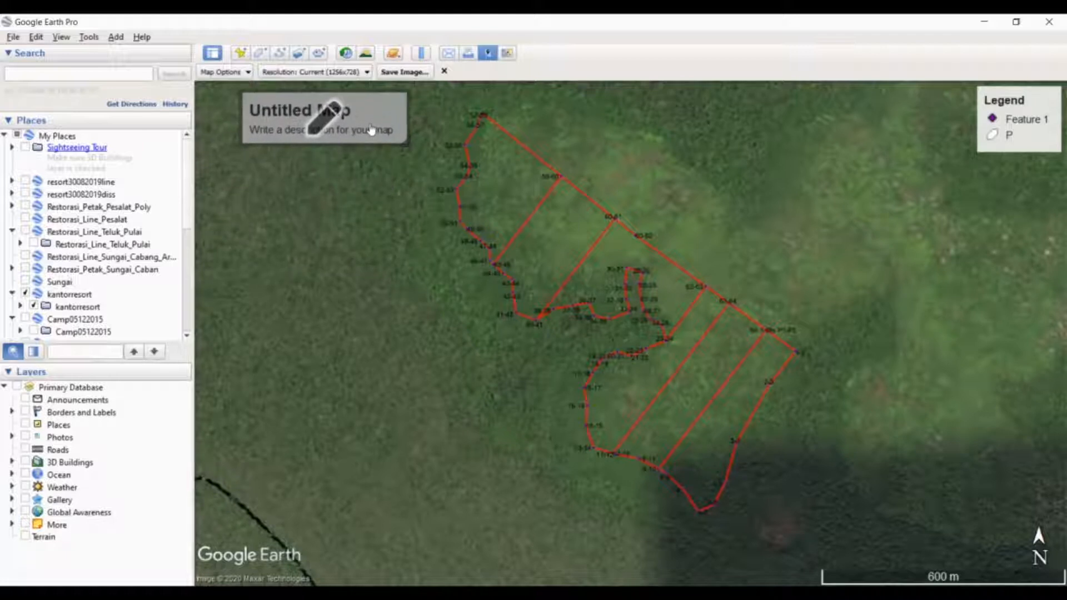
Step: Set the map's title to "PE Ambung" and its description to "Areal PE Thn 2018"
double_click(313, 118)
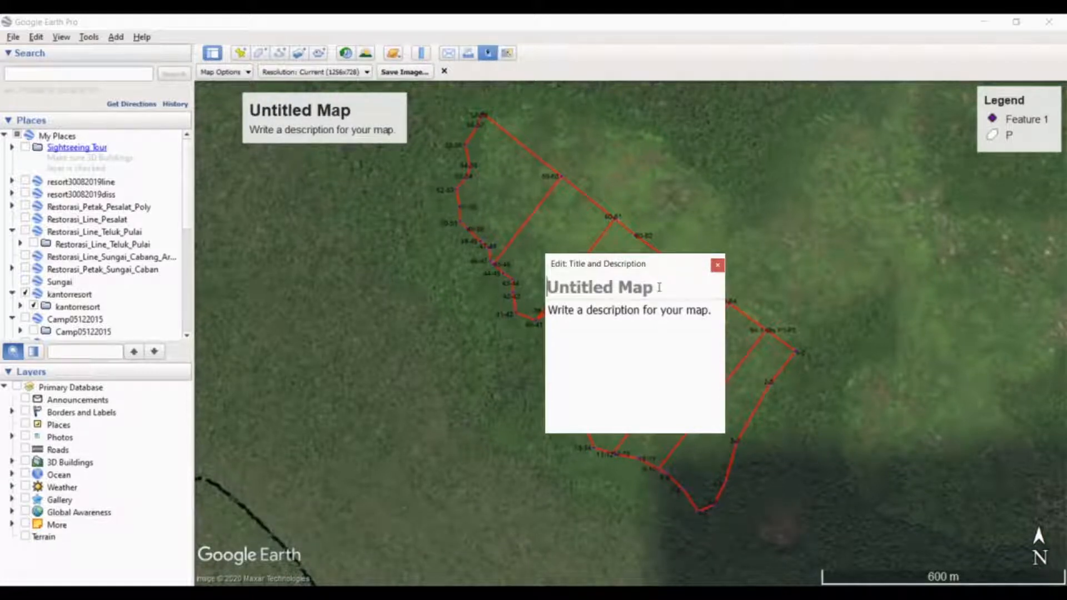
text(PE Am)
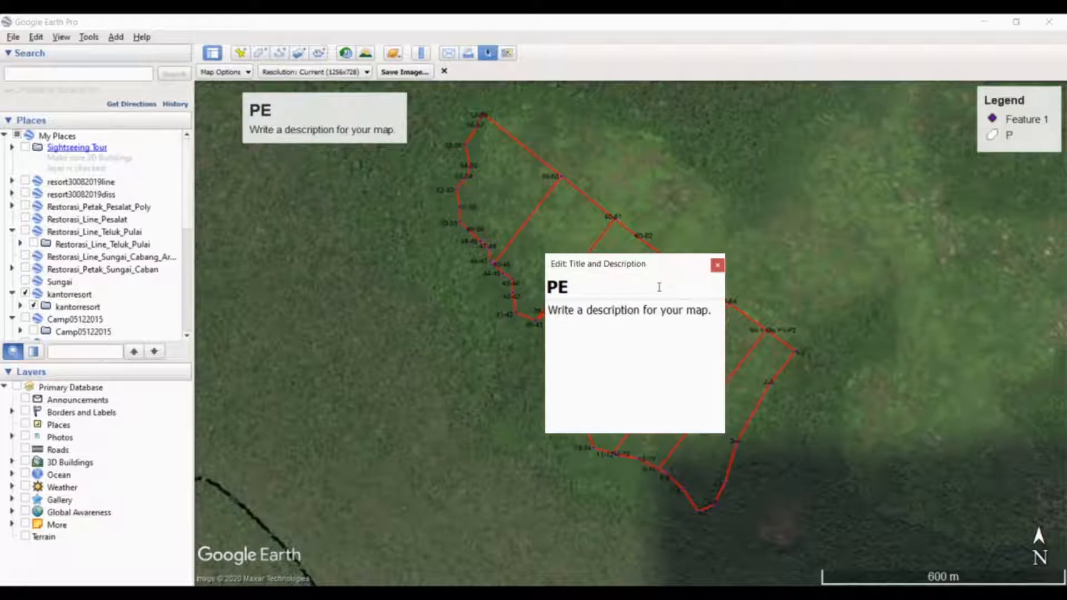
text(bung)
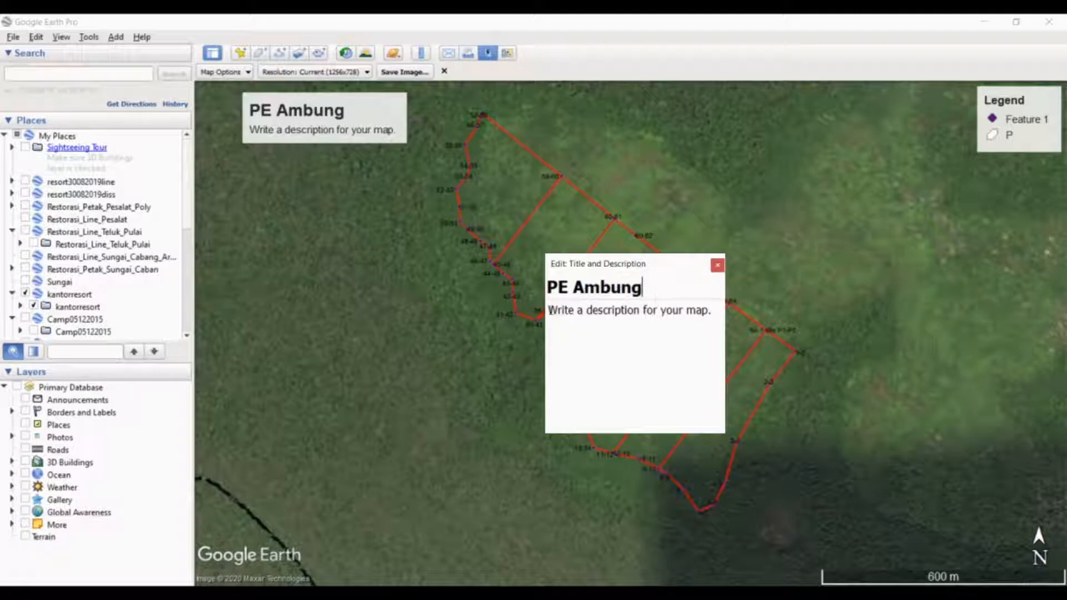
click(584, 316)
text(A)
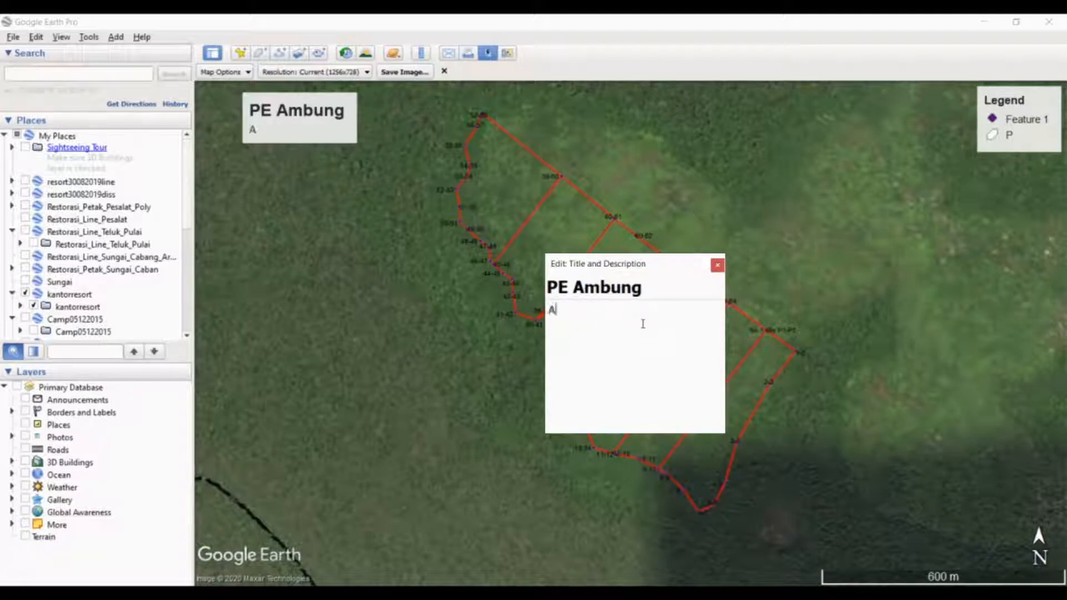
text(real PE Thn )
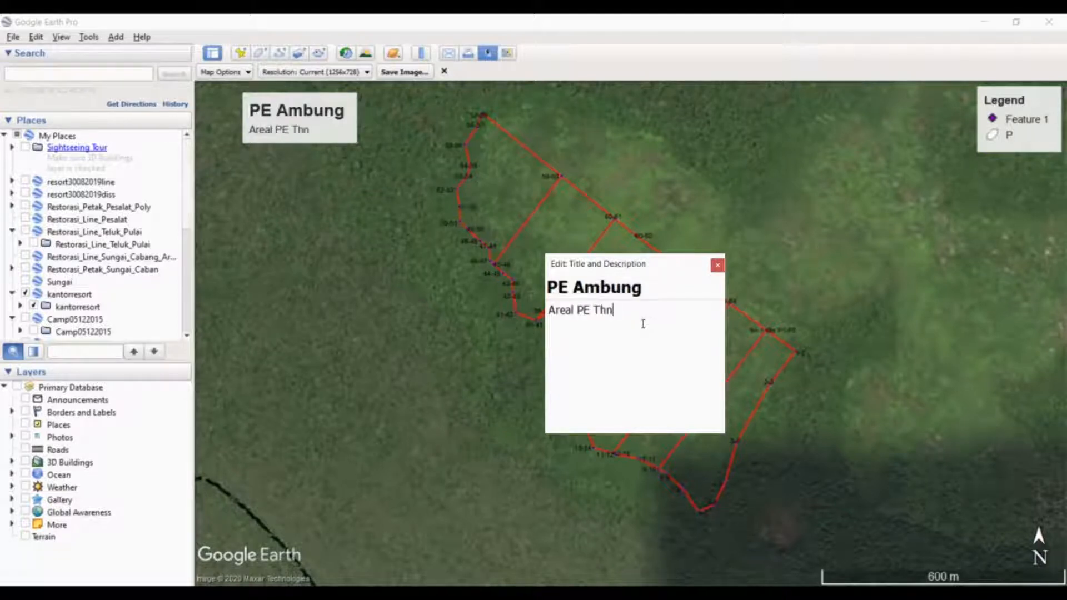
text(2018)
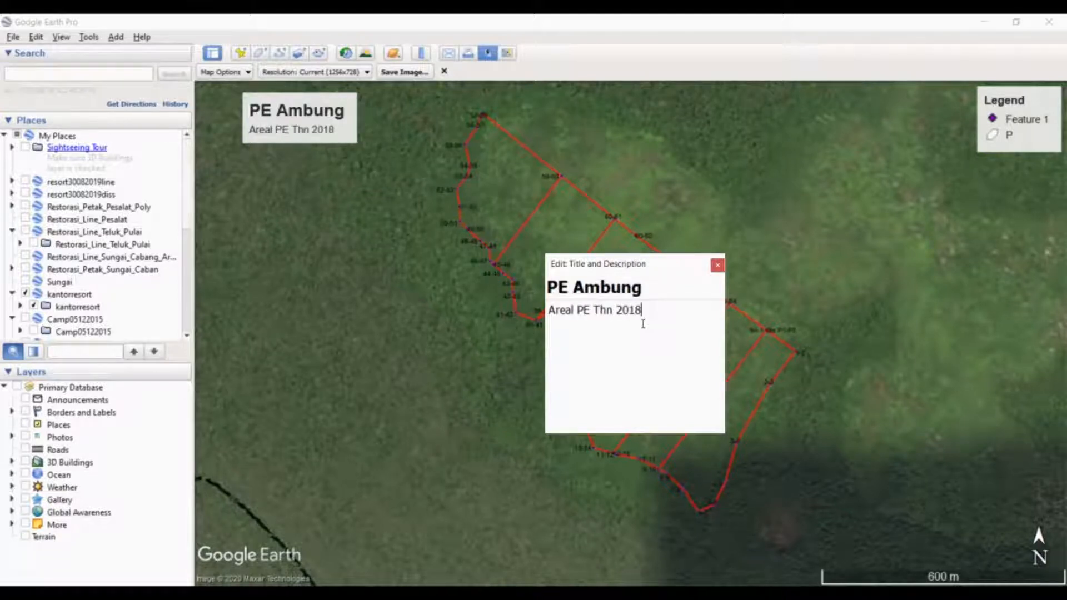
Step: Finish editing the title and rename the legend entry "Feature 1" to "Titik Blok"
click(718, 266)
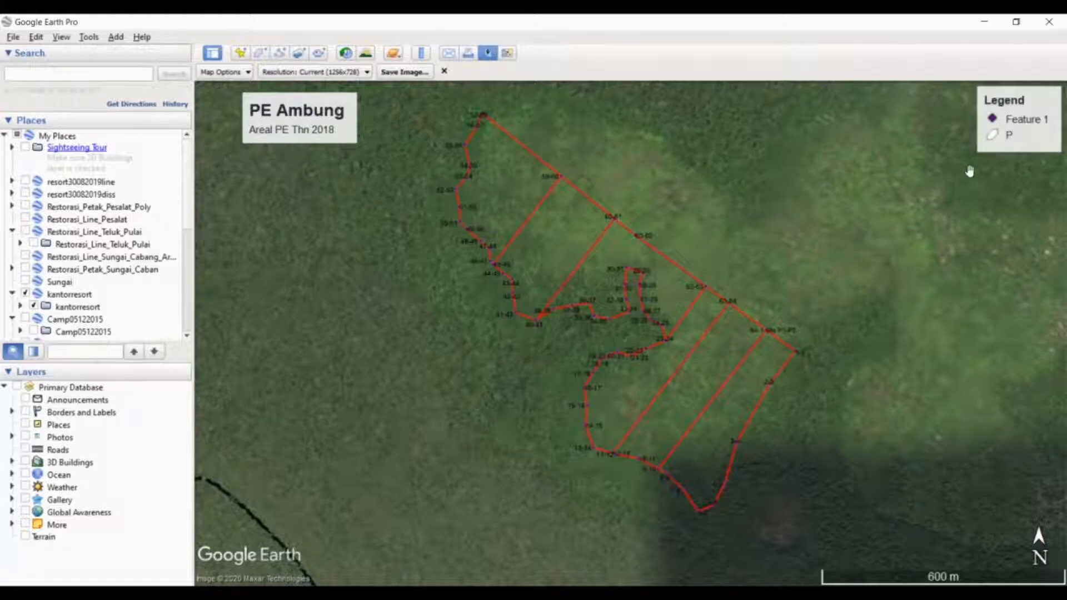
mouse_move(1023, 119)
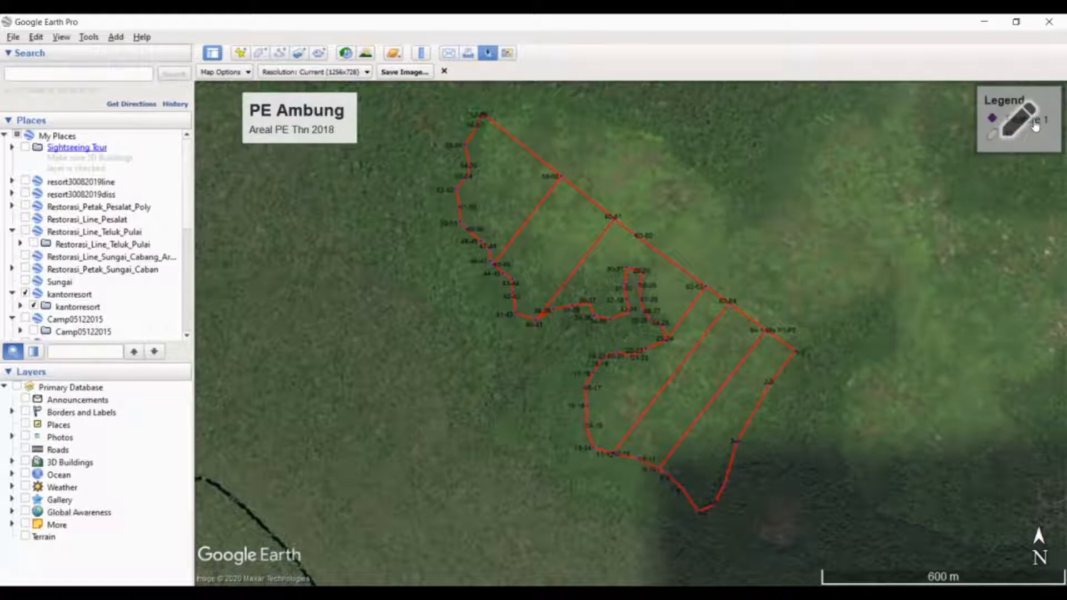
click(1035, 125)
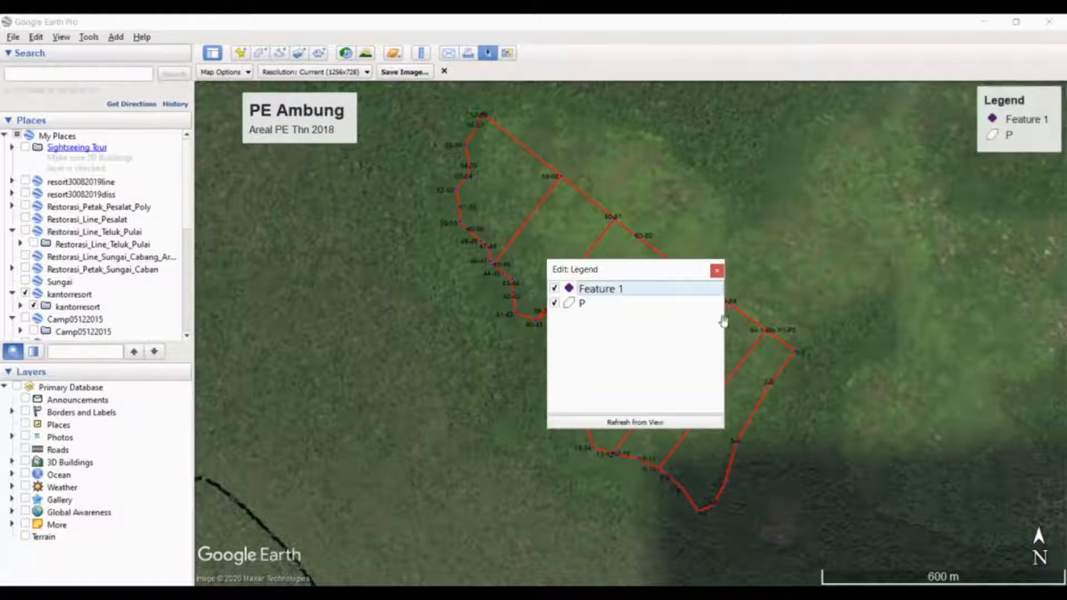
double_click(588, 293)
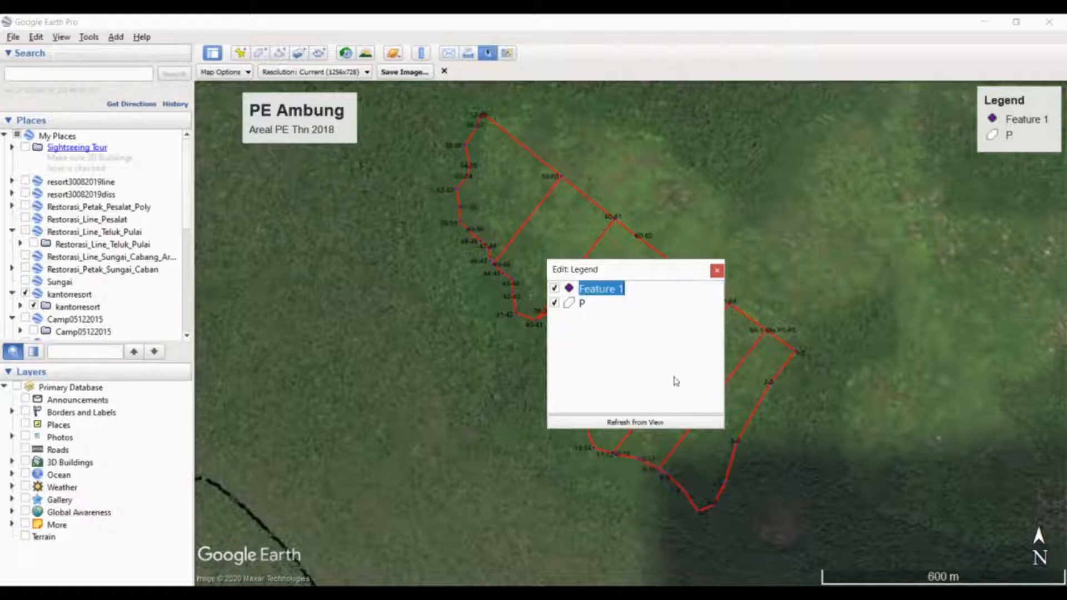
text(Titik)
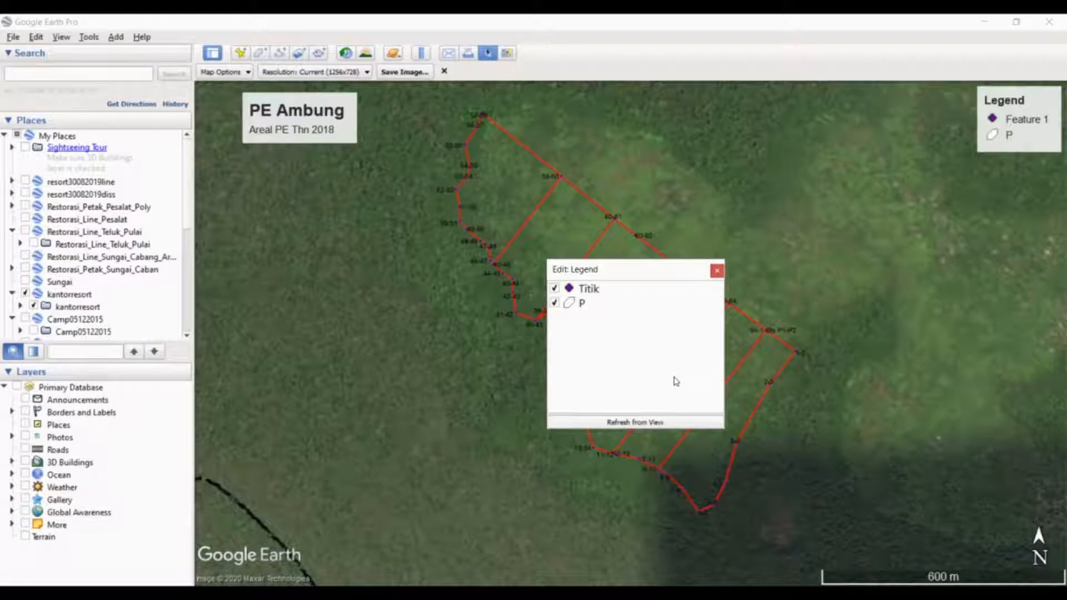
text( Blok)
click(588, 306)
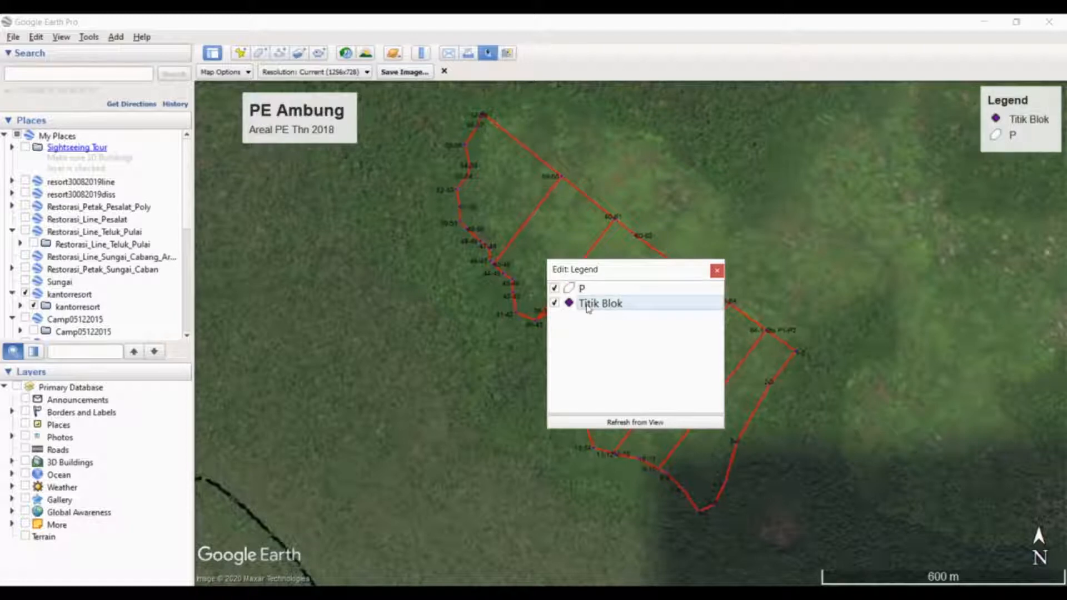
Step: Rename the legend entry "P" to "Batas Blok/Petak" and finish editing the legend
double_click(582, 288)
text(Batas Blok/Petak)
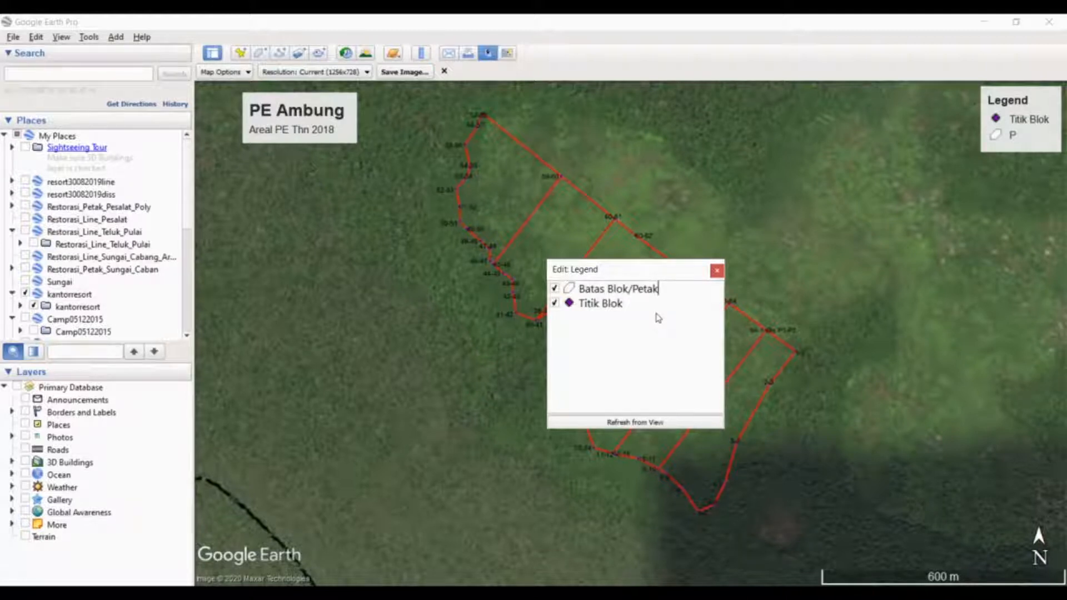
click(718, 271)
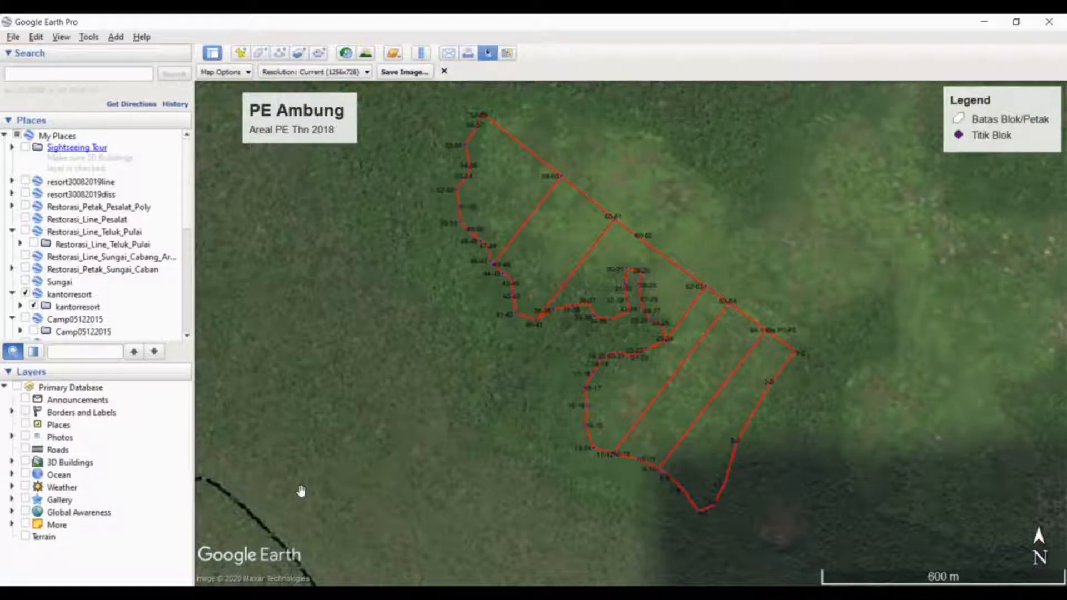
Step: Review the map's display options and set the image resolution to 1920x1080 (1080 HD)
click(249, 76)
click(249, 76)
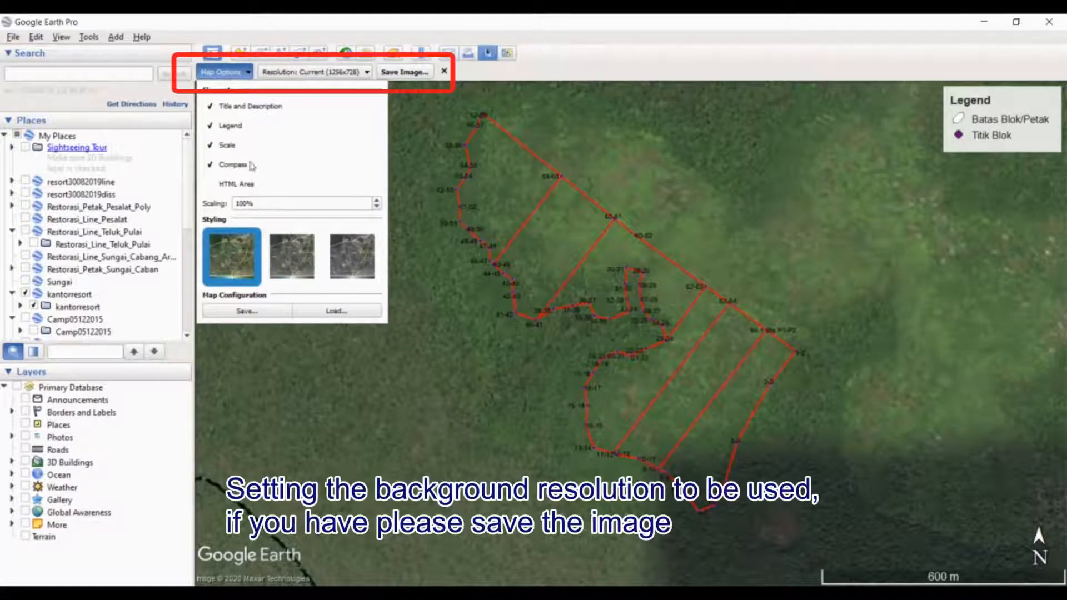
click(247, 77)
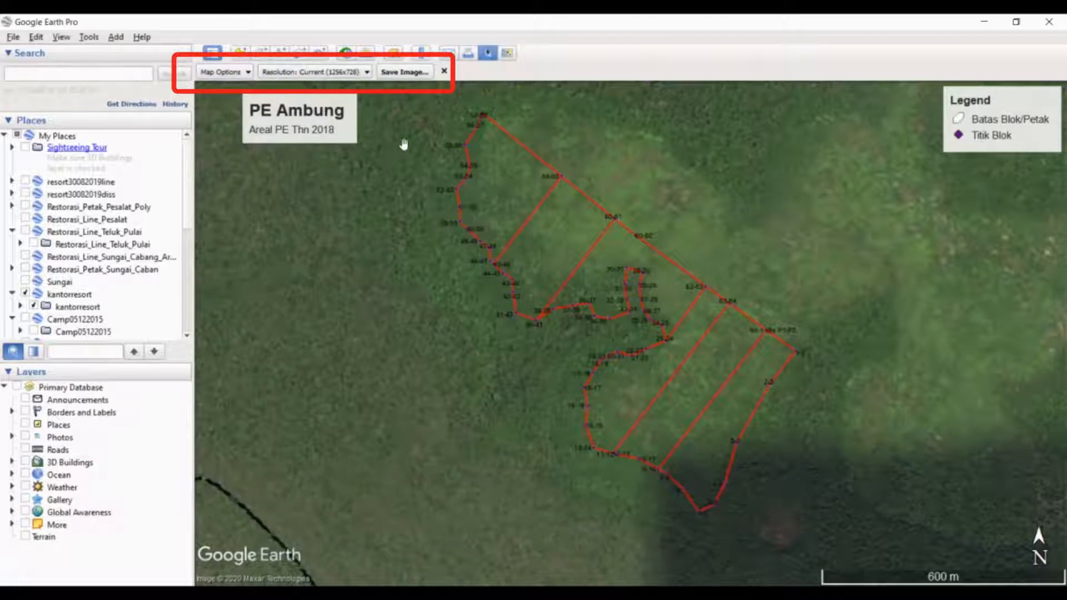
click(367, 73)
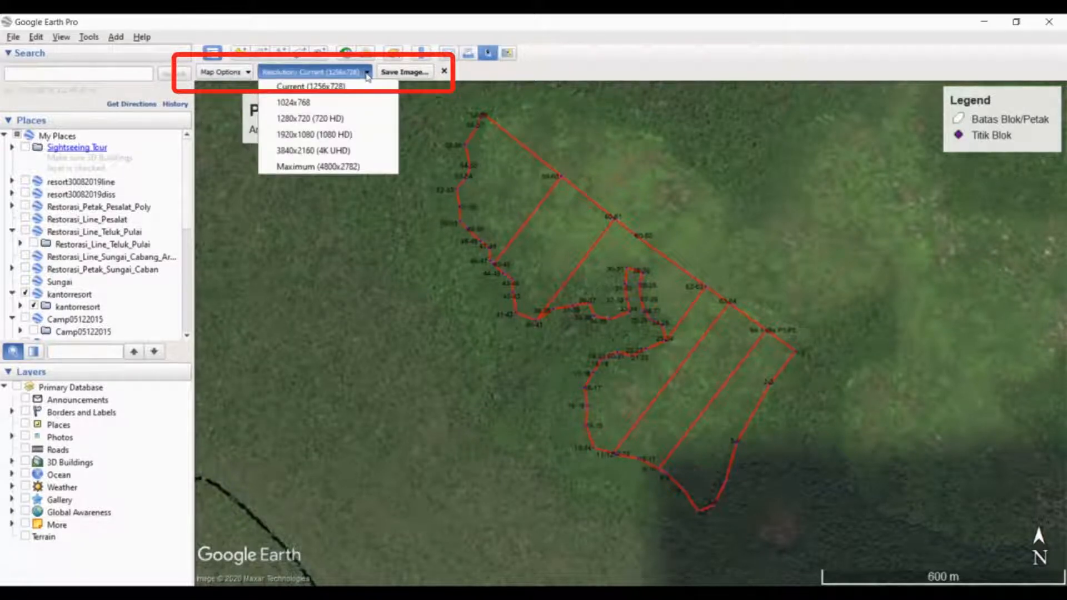
click(359, 135)
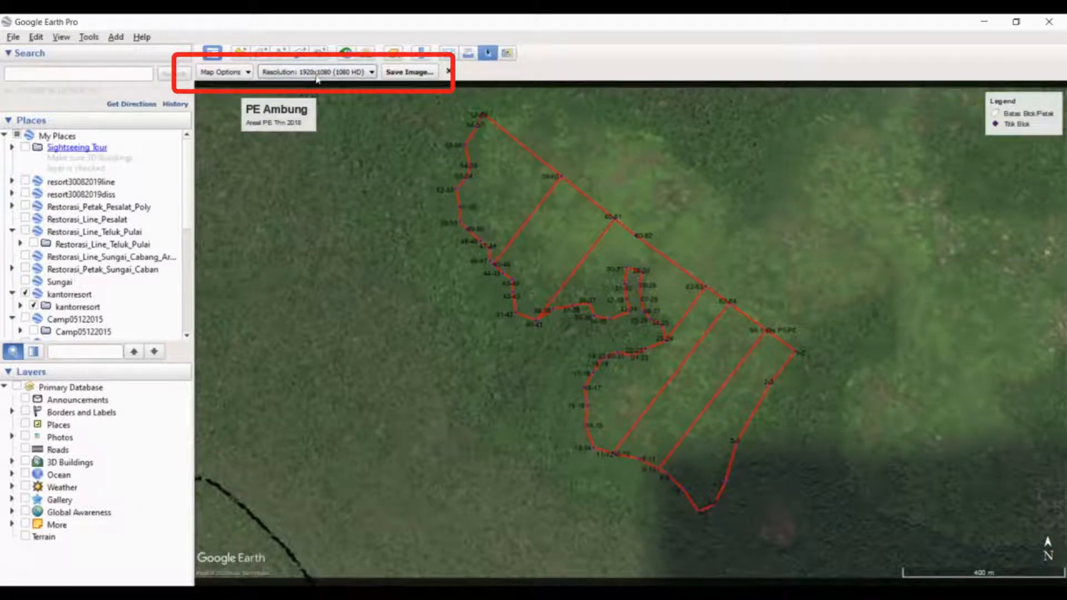
click(370, 73)
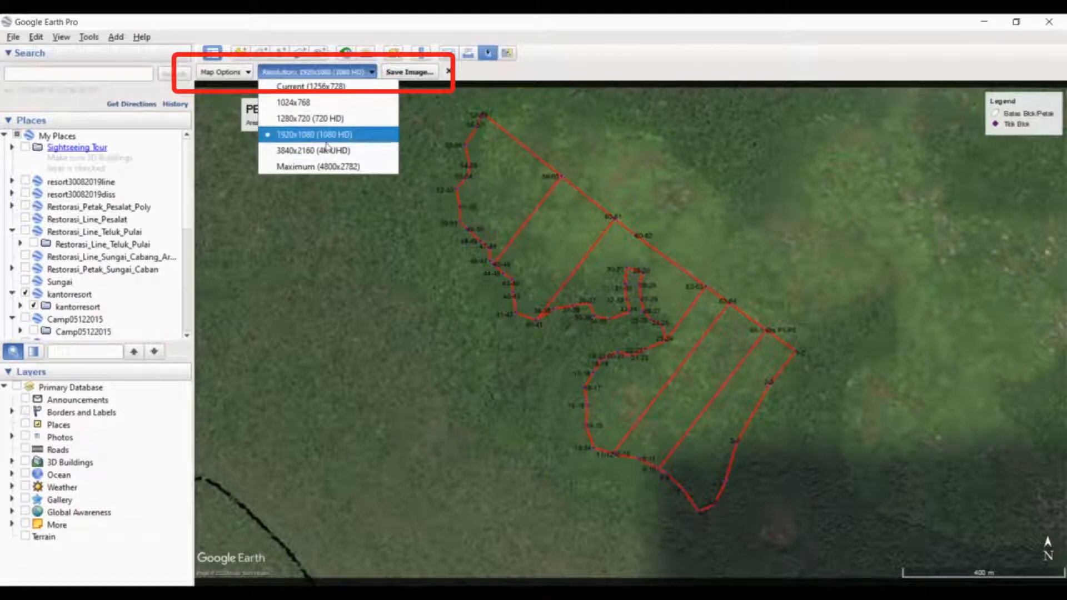
click(372, 74)
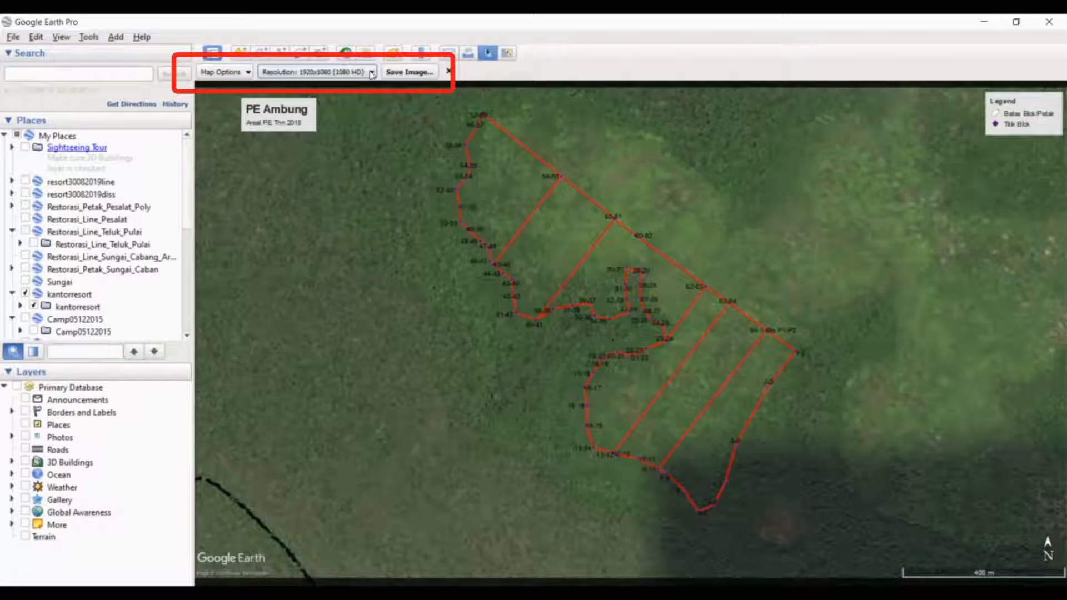
Step: Save the map image as a JPEG named "PE Ambung 18" in the ABaseGIS folder on the GIS (D:) drive
click(425, 73)
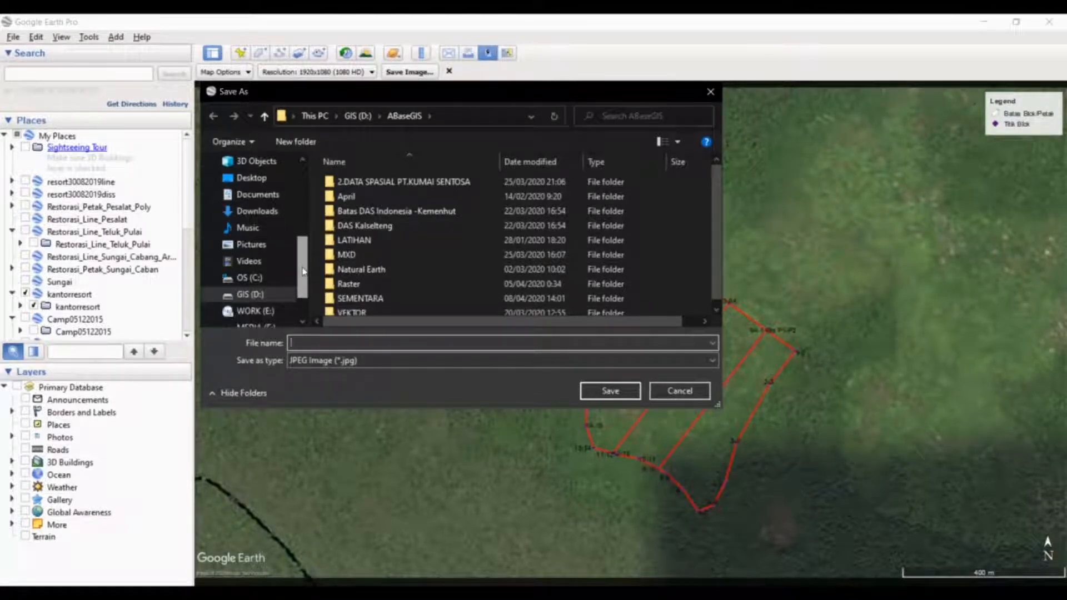
scroll(279, 286, down, 1)
click(257, 296)
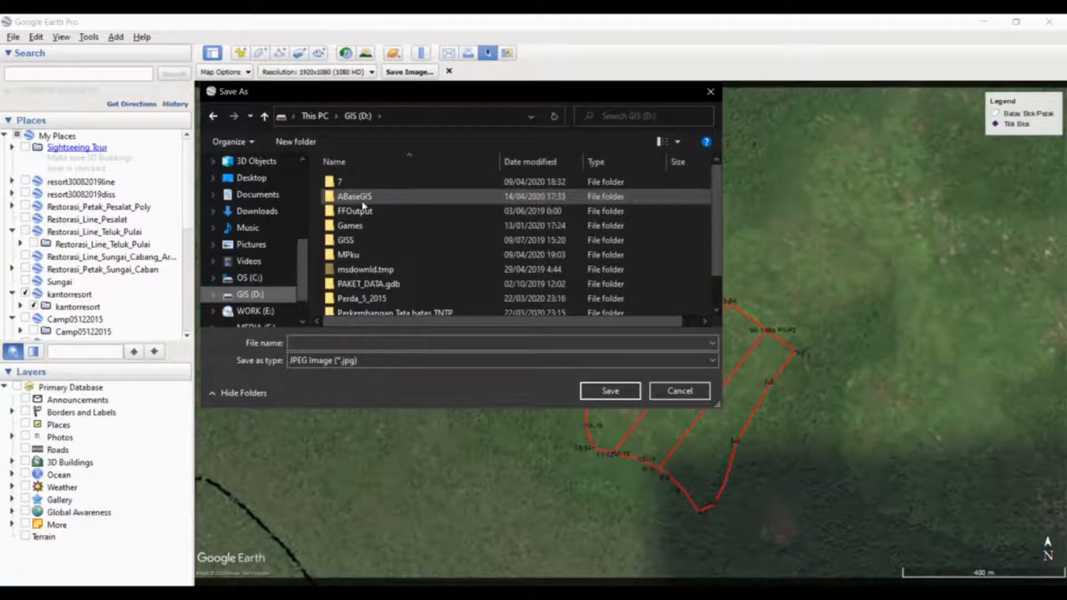
scroll(363, 300, down, 1)
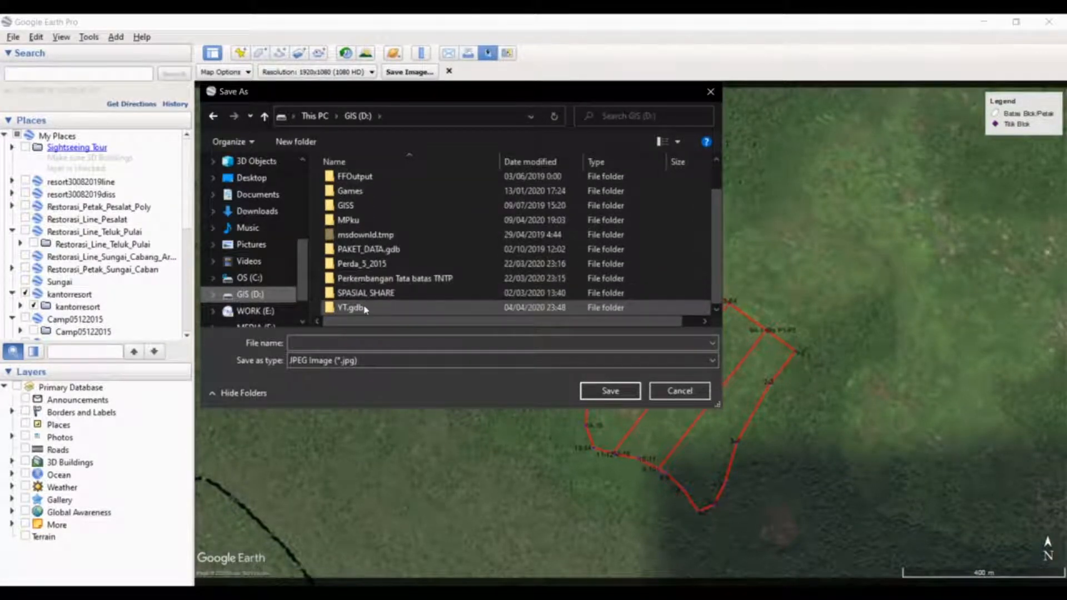
scroll(358, 203, up, 1)
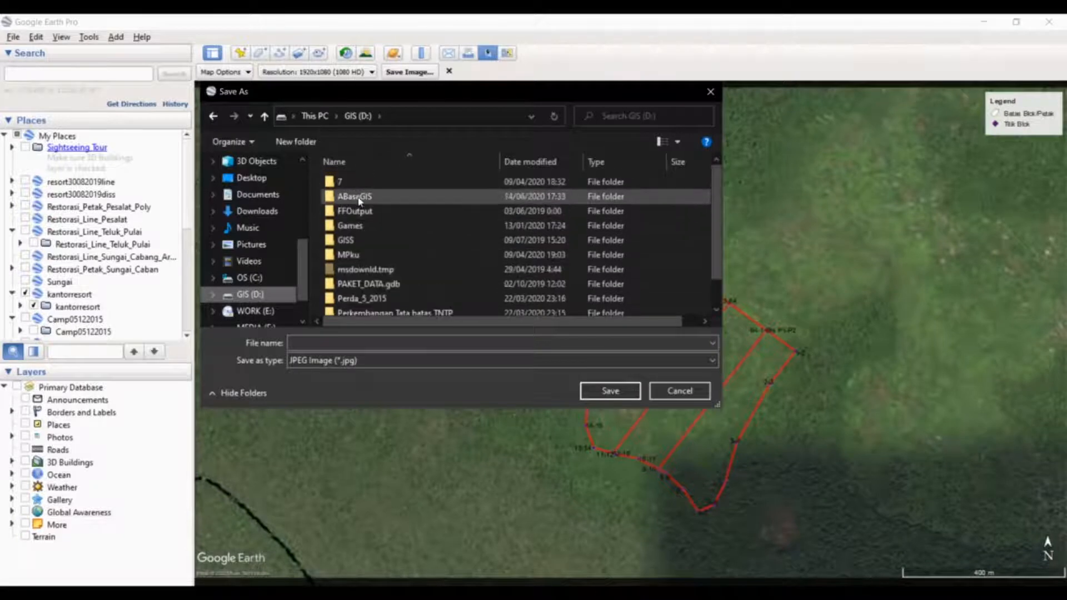
double_click(358, 198)
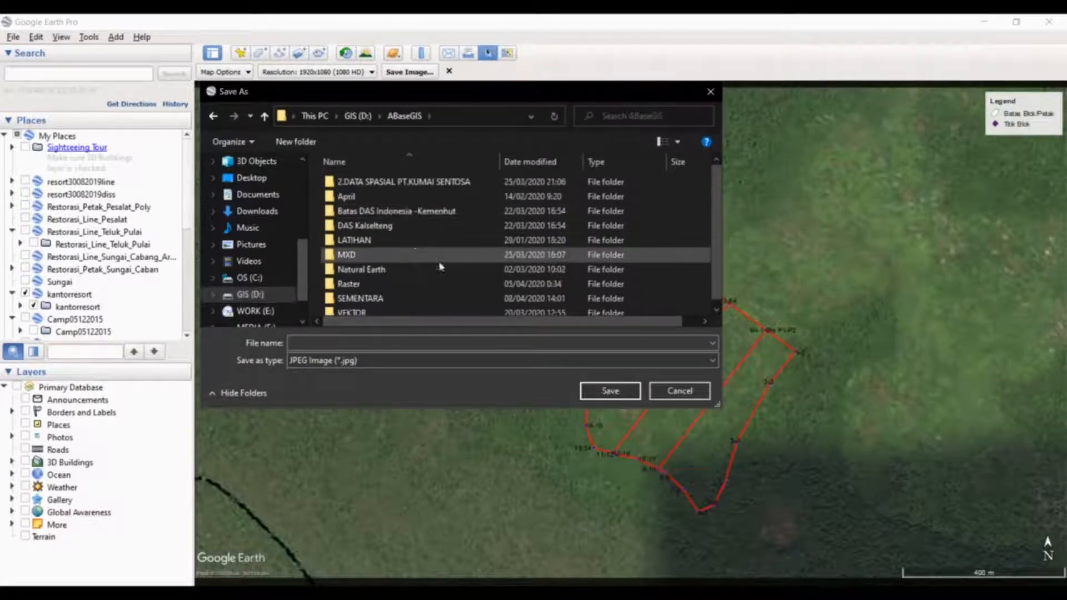
click(386, 363)
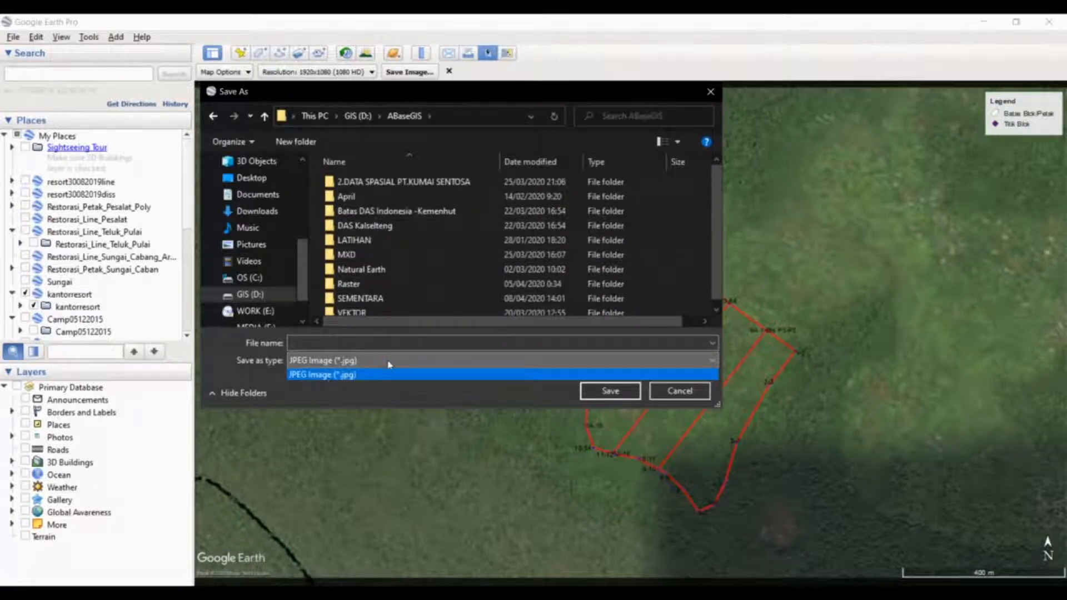
click(388, 364)
scroll(386, 256, down, 1)
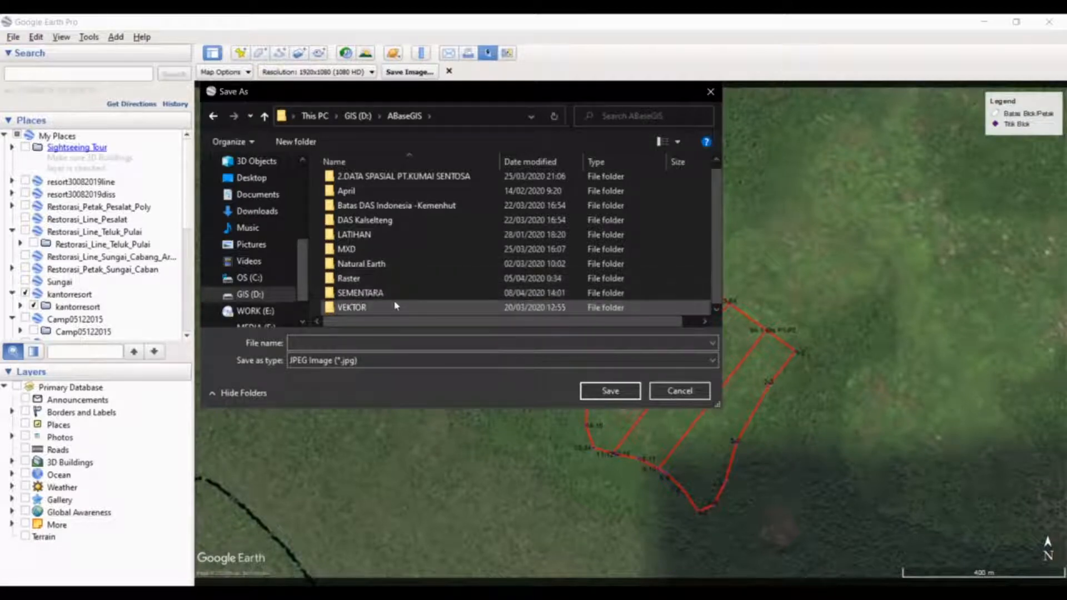
click(338, 343)
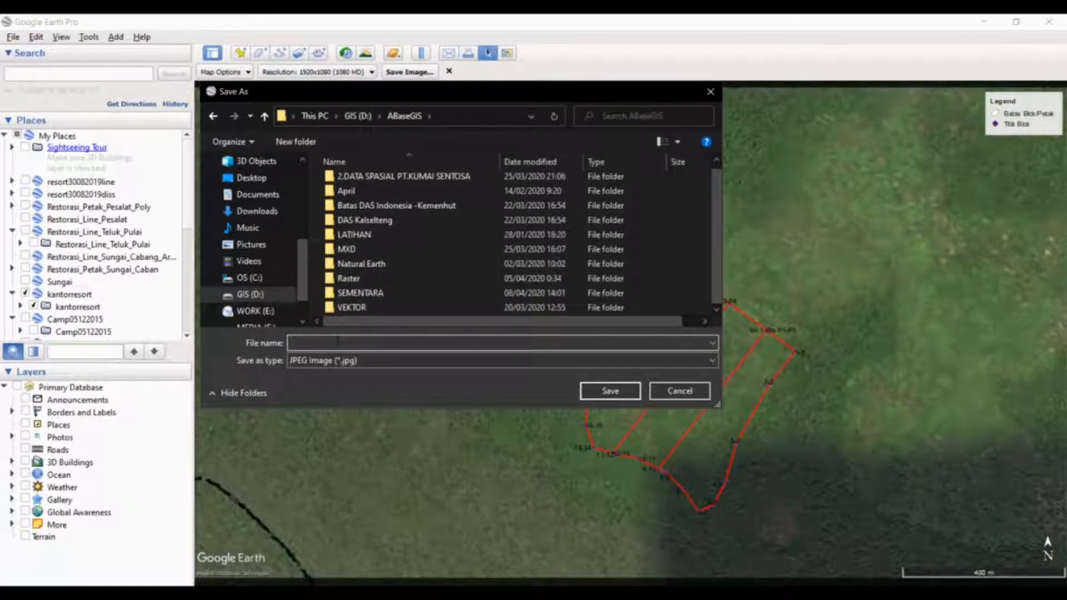
text(PE Ambung 18)
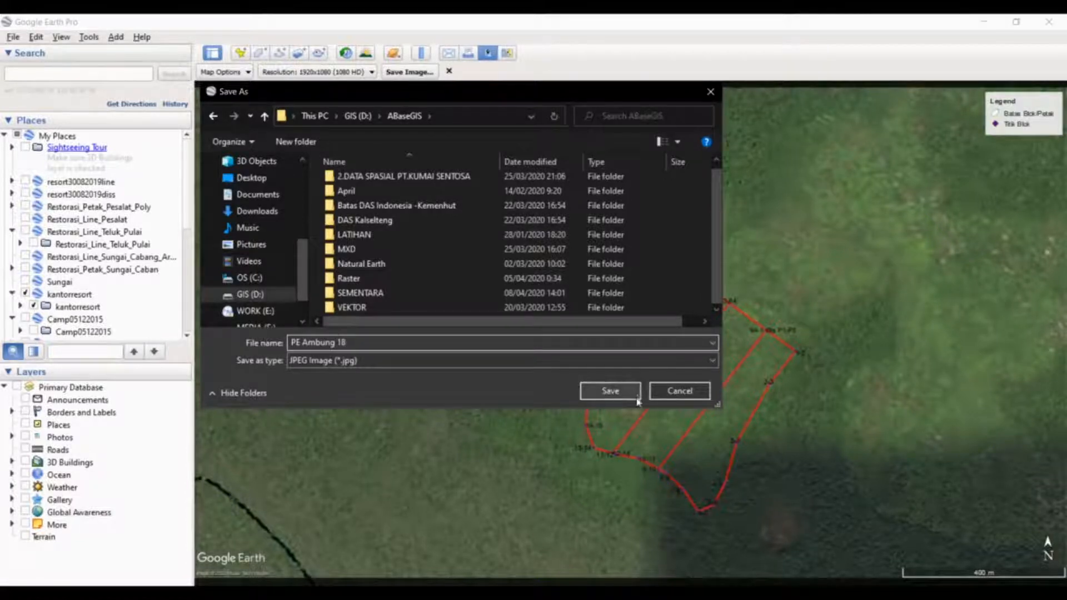
click(610, 391)
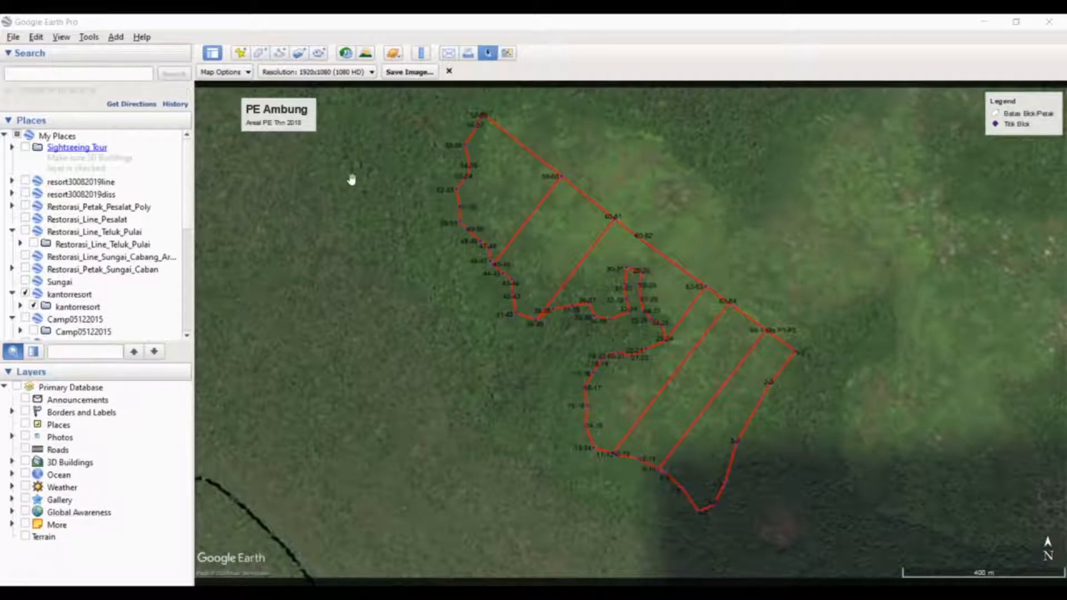
Step: Start a new image overlay named "Ambung PE 2018", narrowing its dialog to reveal more of the map
click(116, 37)
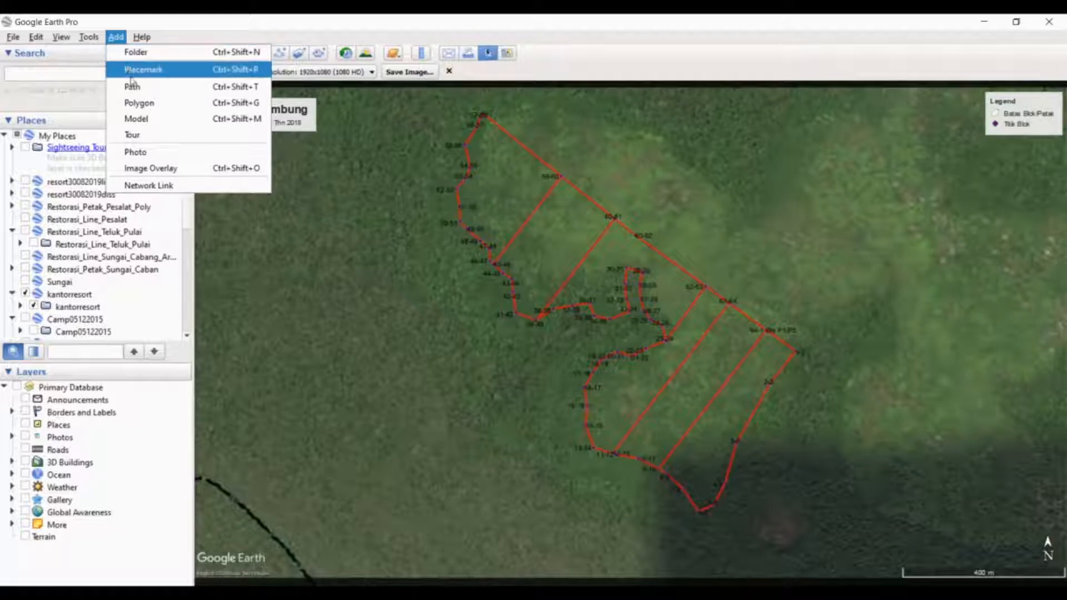
click(158, 174)
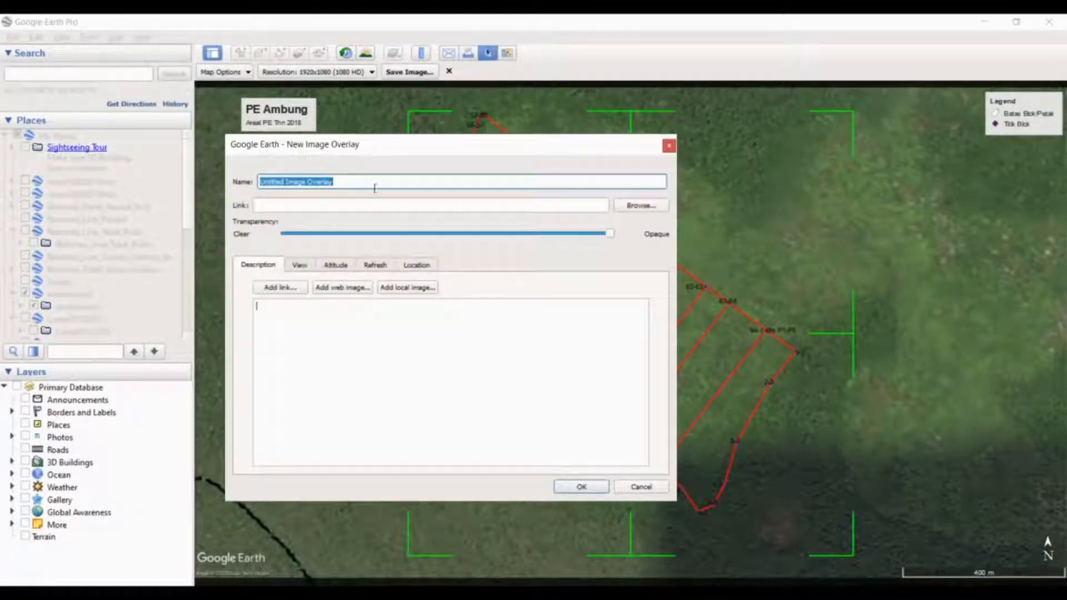
drag(678, 252, 530, 252)
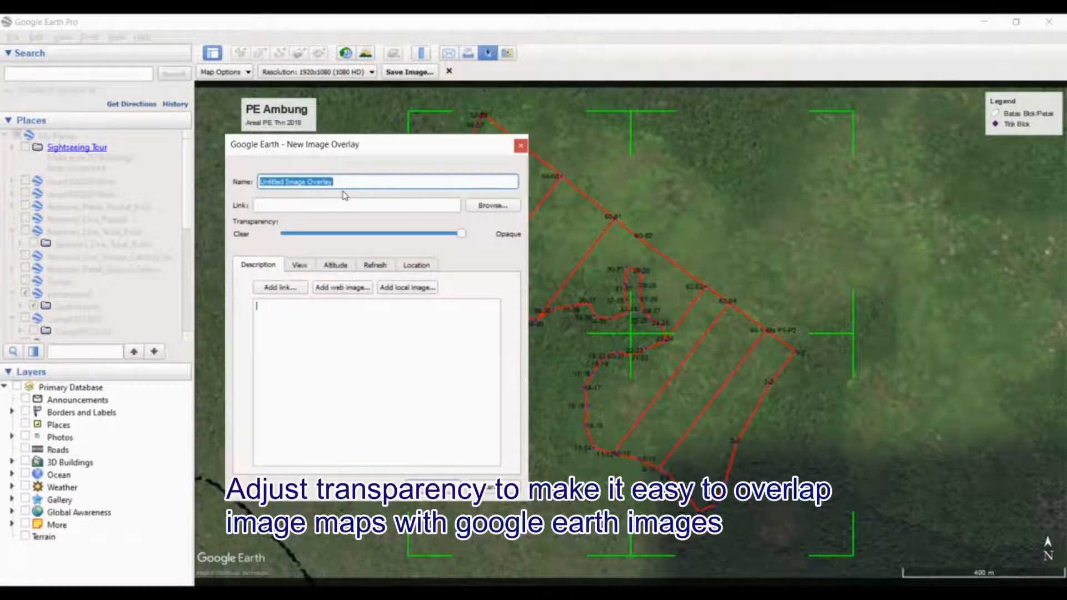
text(Am)
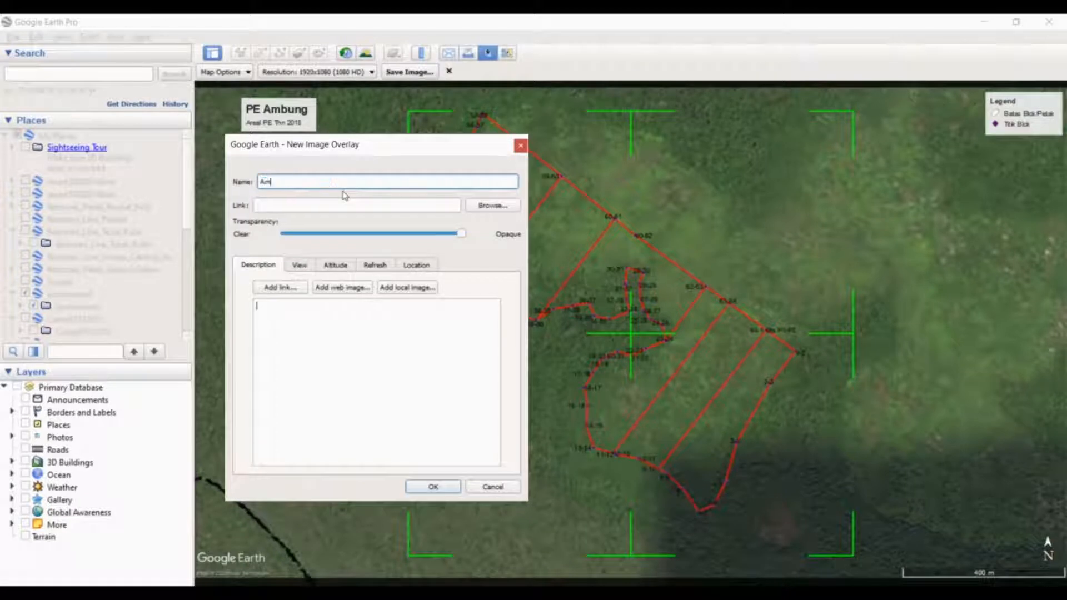
text(bung Pe)
key(BackSpace)
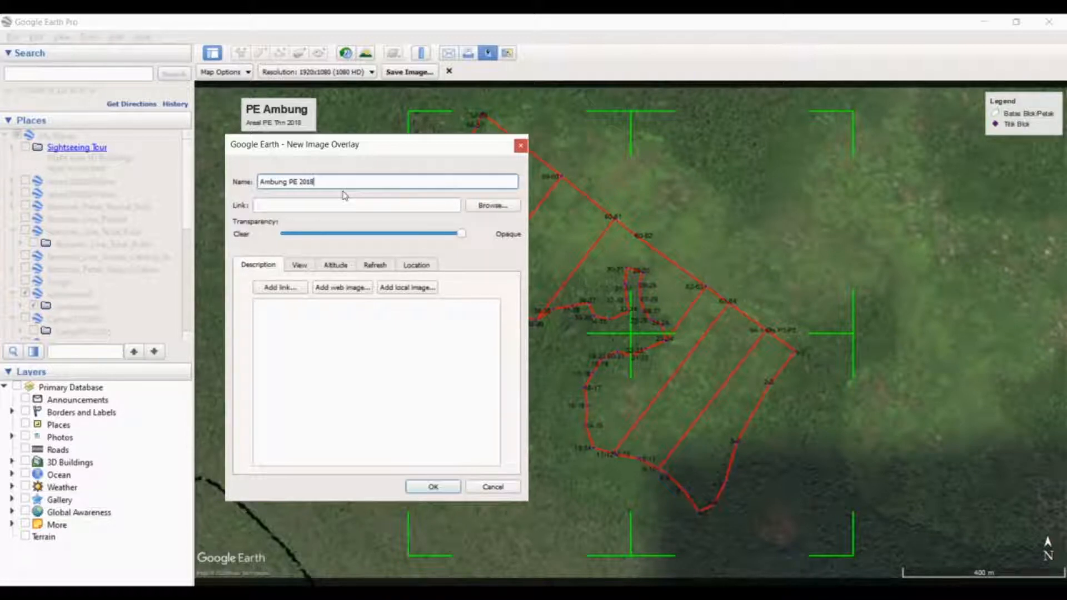
Step: Link the overlay to the image "PE Ambung 18" from the ABaseGIS folder on the GIS (D:) drive
click(485, 207)
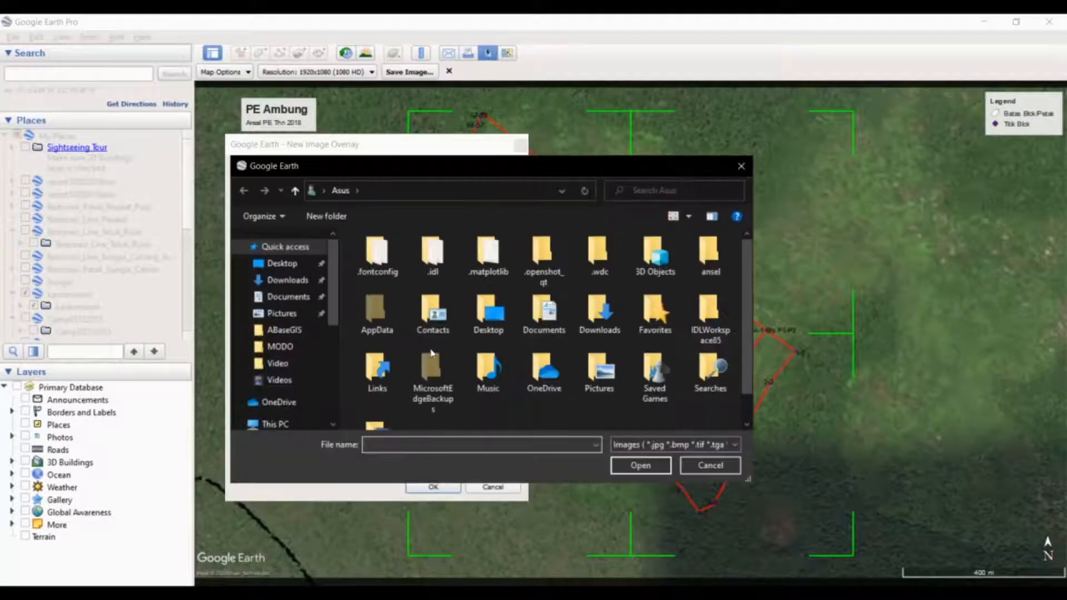
scroll(338, 344, down, 4)
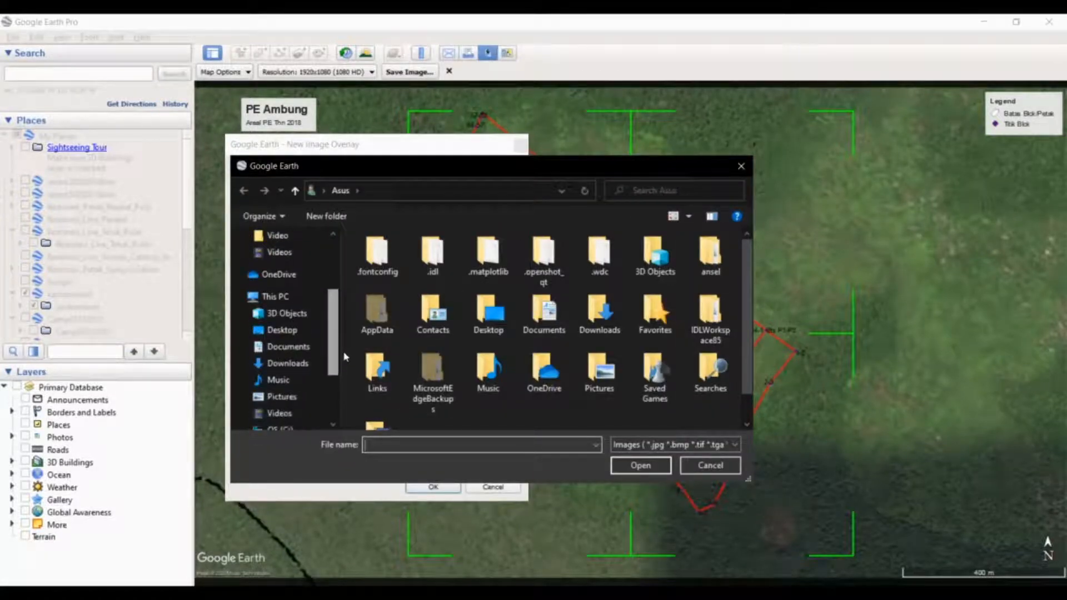
drag(331, 354, 335, 385)
click(281, 369)
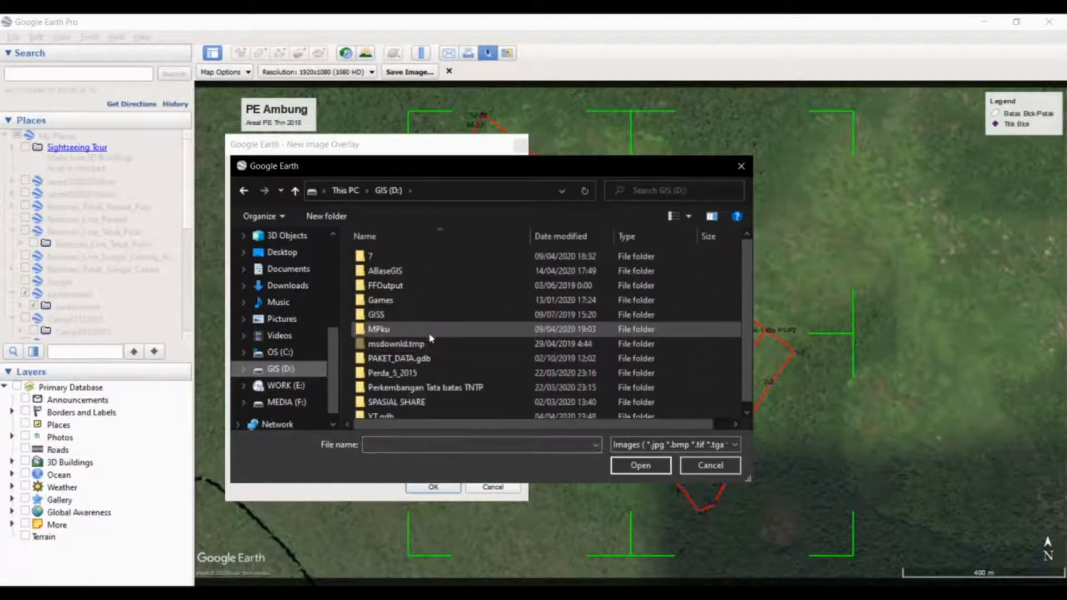
double_click(398, 272)
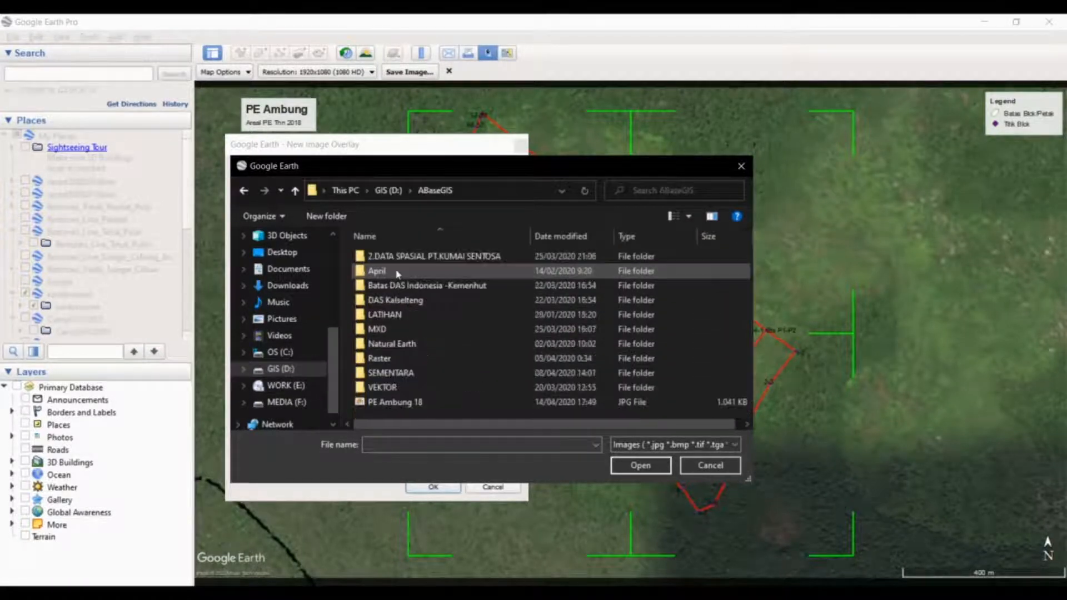
click(405, 405)
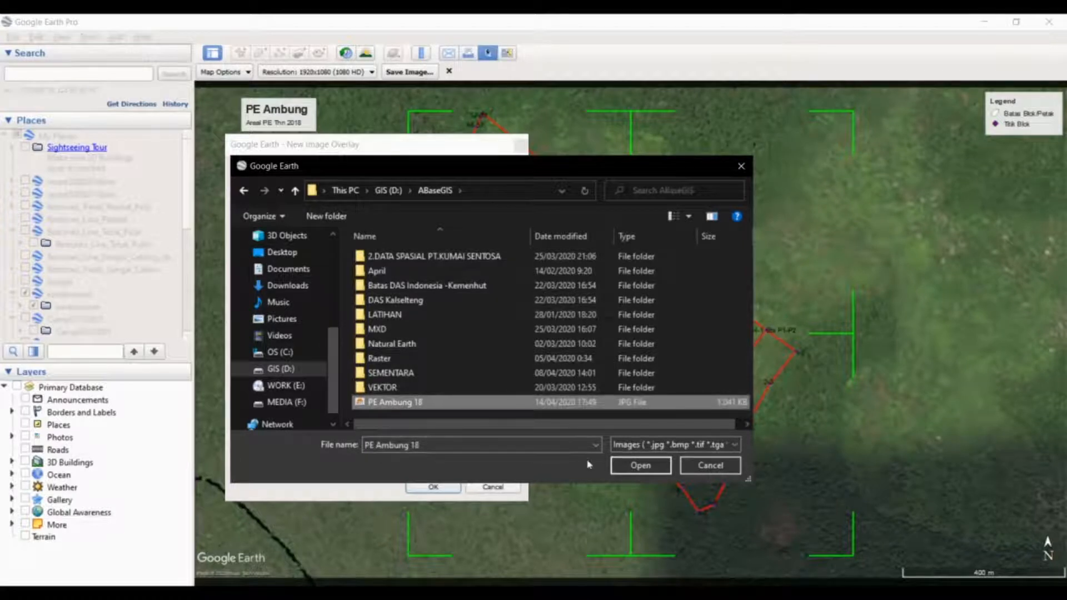
click(642, 467)
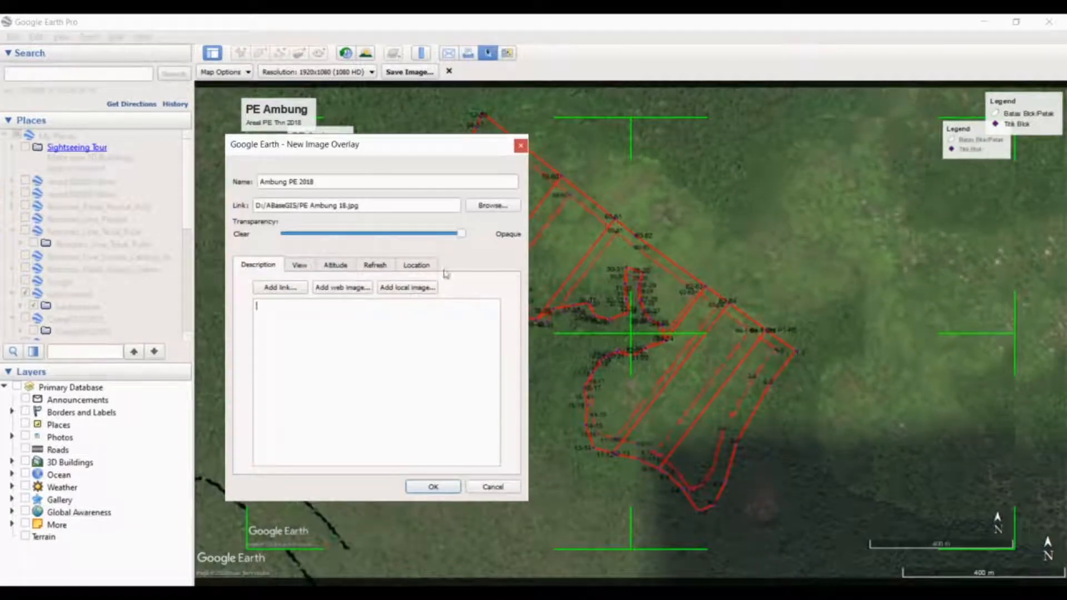
Step: Make the image overlay partly transparent at about three quarters opacity, and move and narrow its dialog to uncover the map
drag(461, 234, 434, 252)
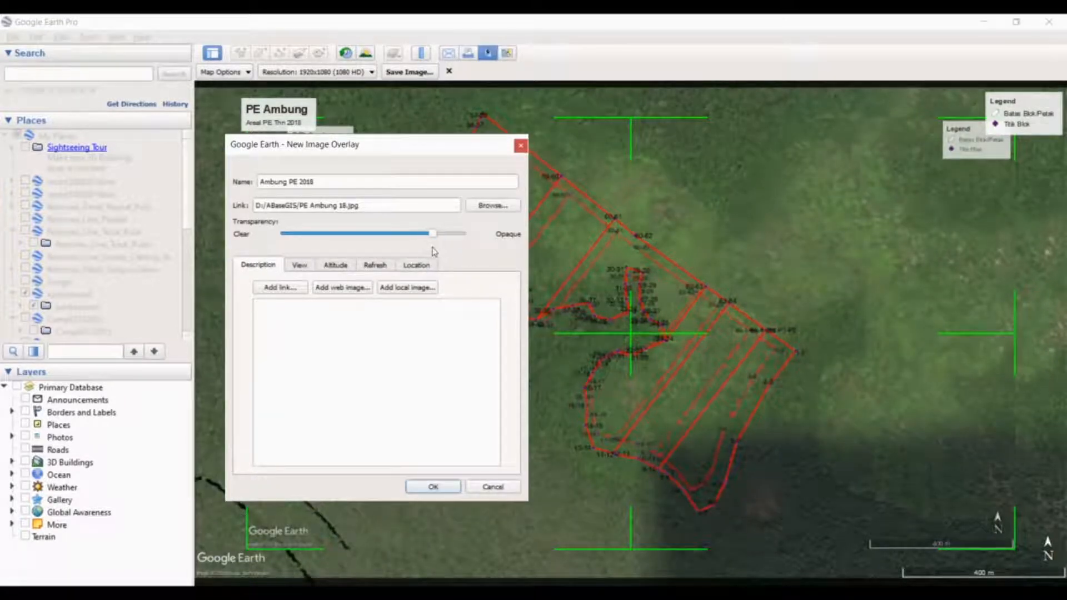
drag(402, 154, 219, 54)
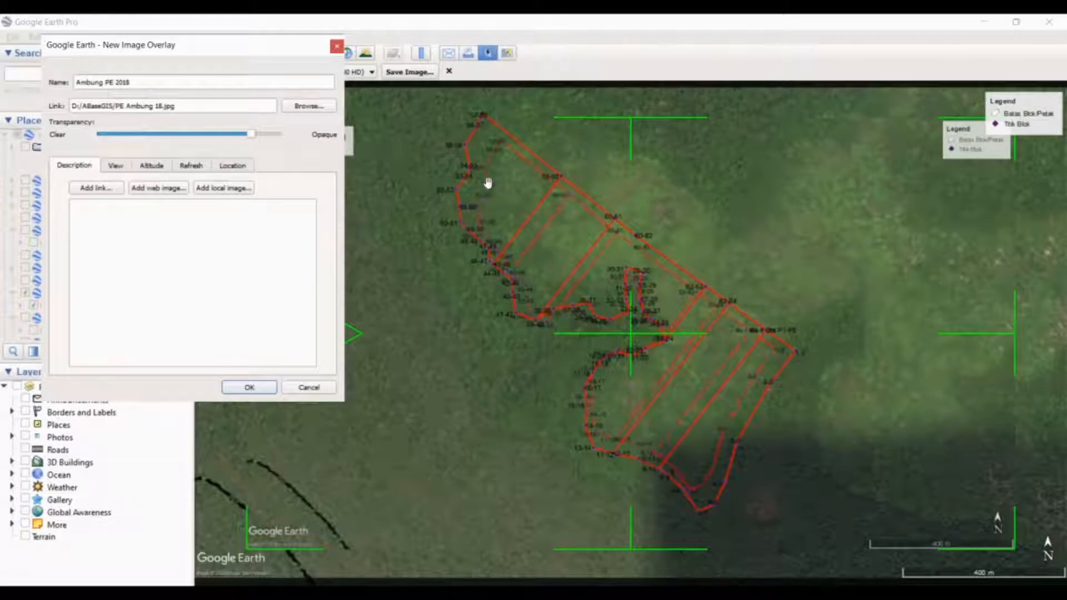
drag(251, 134, 238, 138)
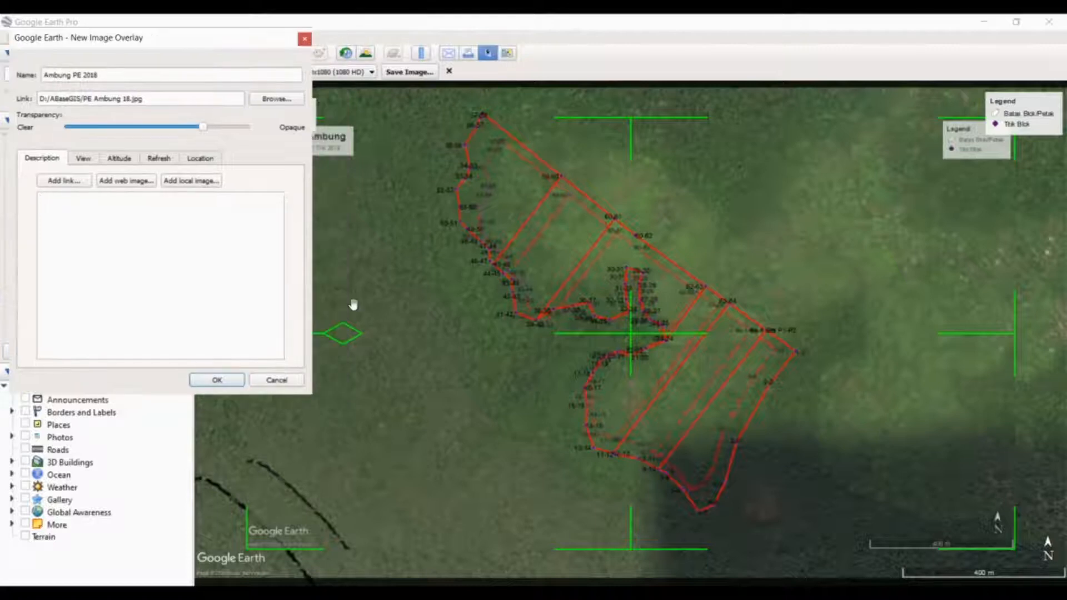
drag(313, 214, 270, 214)
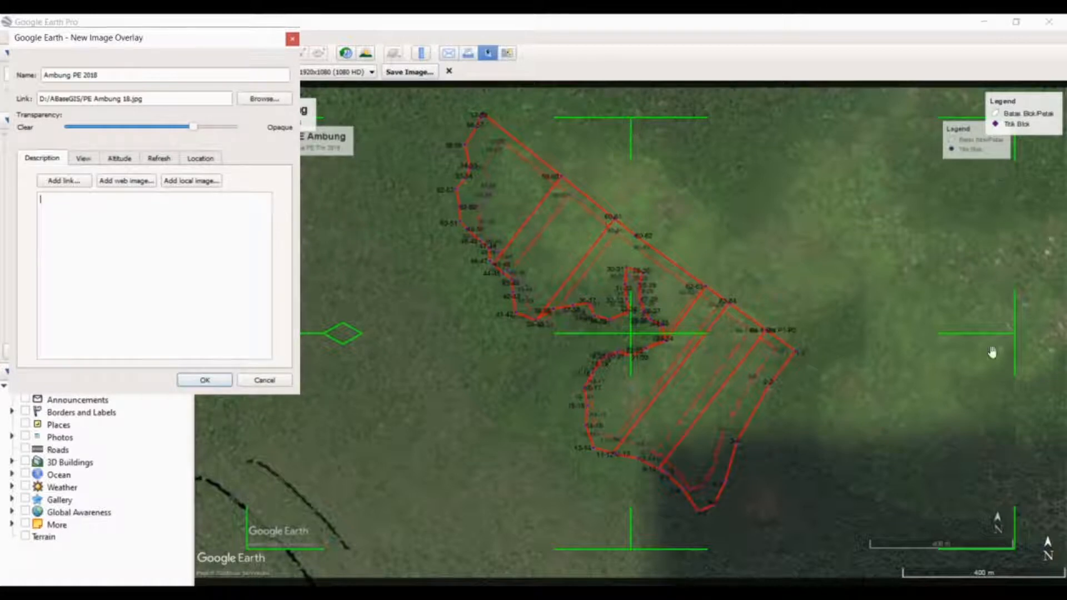
Step: Stretch the overlay's upper-left and lower-right corners outward to the map's edges, moving the title box clear of the corner
drag(1015, 552, 1049, 552)
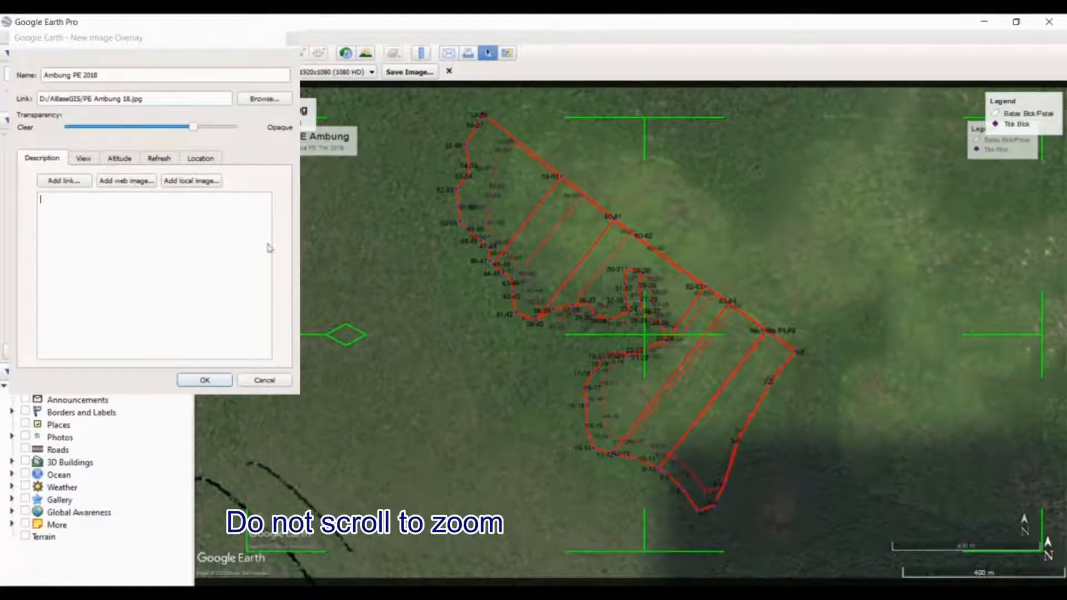
click(59, 38)
drag(59, 39, 65, 212)
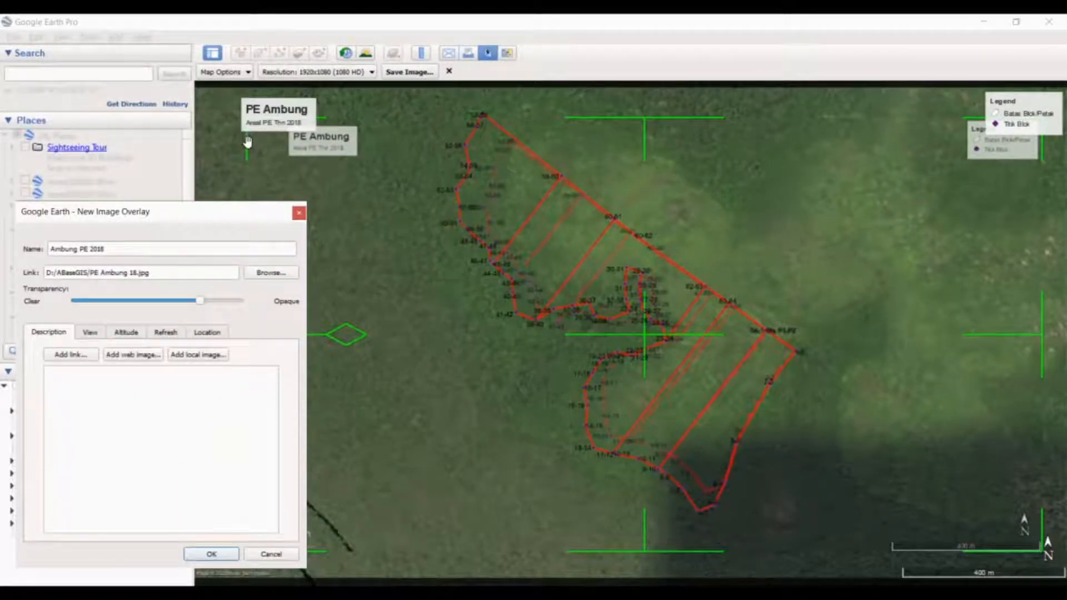
drag(266, 110, 311, 168)
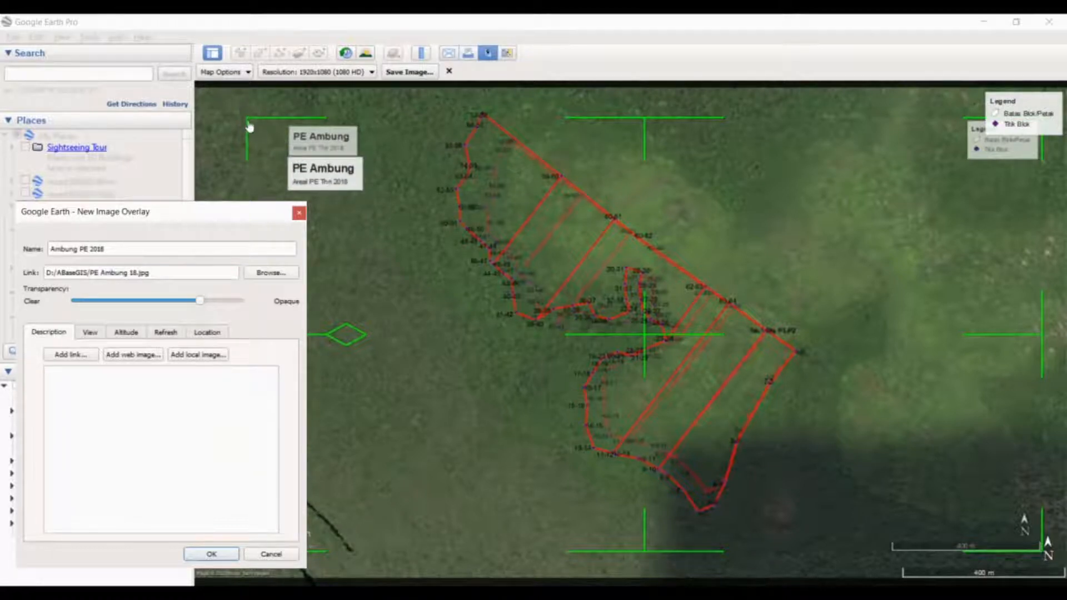
drag(248, 124, 246, 121)
drag(240, 115, 207, 93)
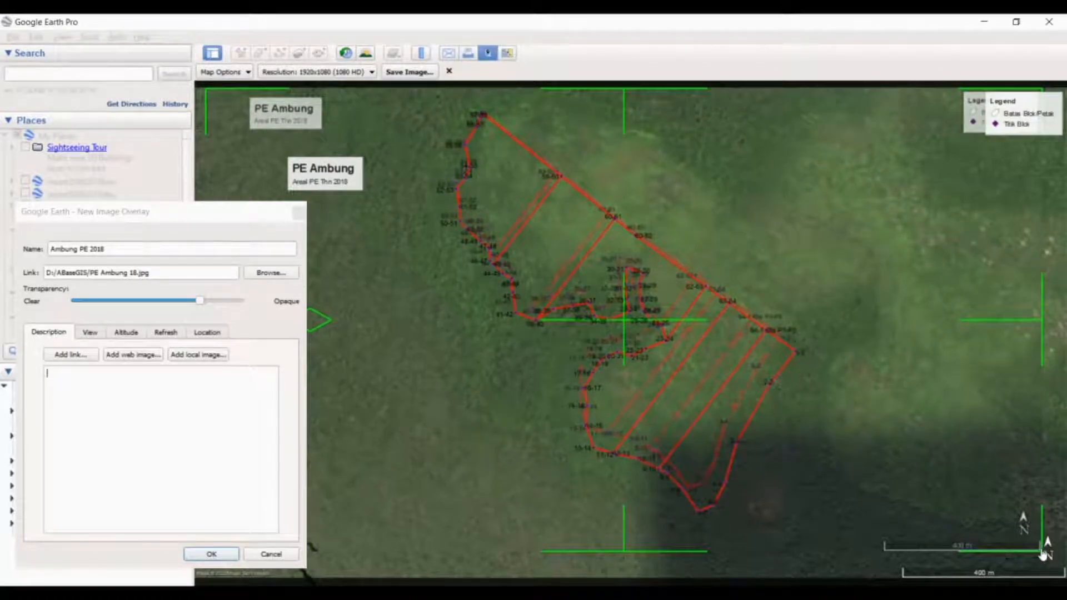
drag(1043, 554, 1063, 582)
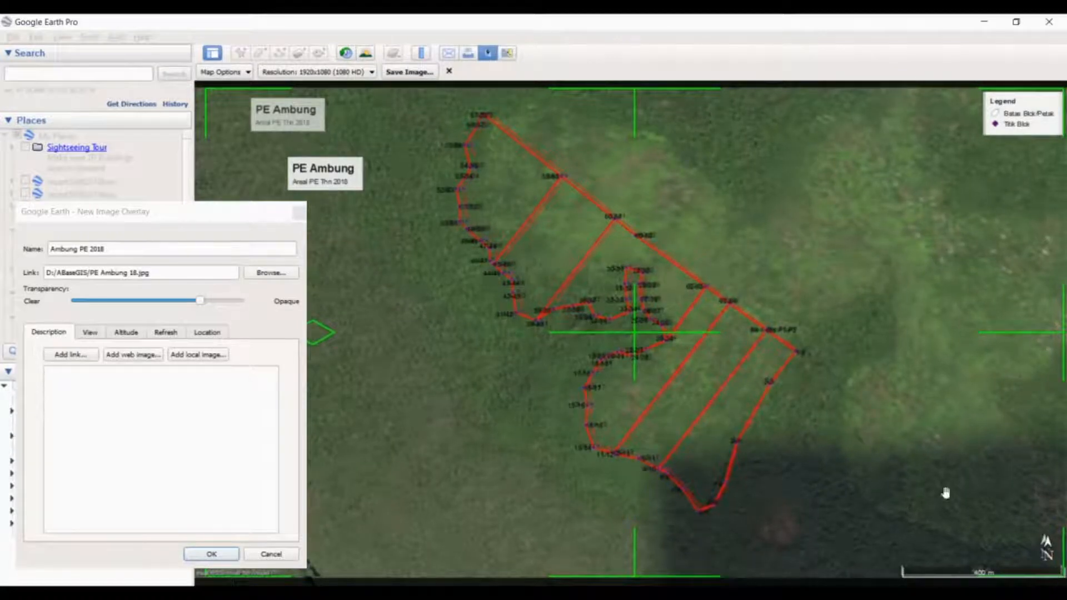
Step: Align the overlay's lower-left corner with the map, and move the scale legend clear of the lower-right corner
drag(98, 215, 739, 124)
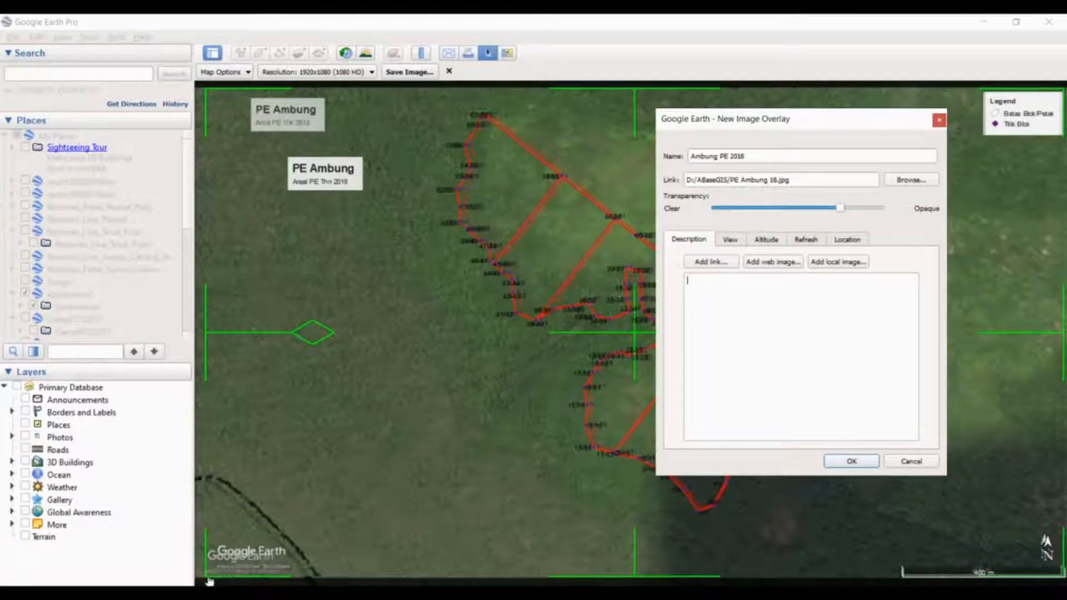
drag(206, 580, 198, 583)
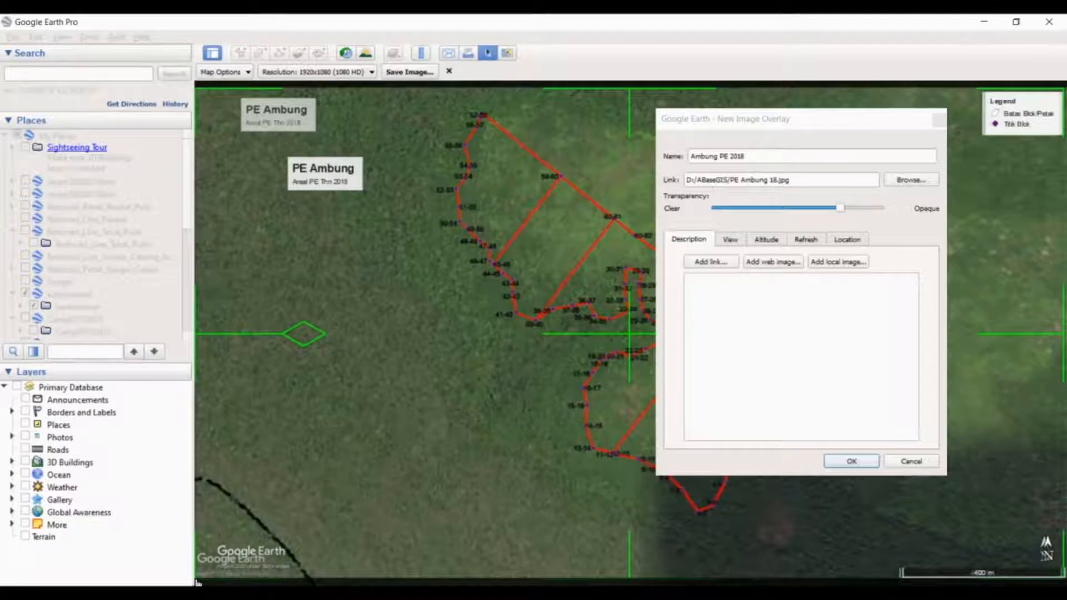
drag(198, 583, 201, 583)
drag(750, 121, 134, 94)
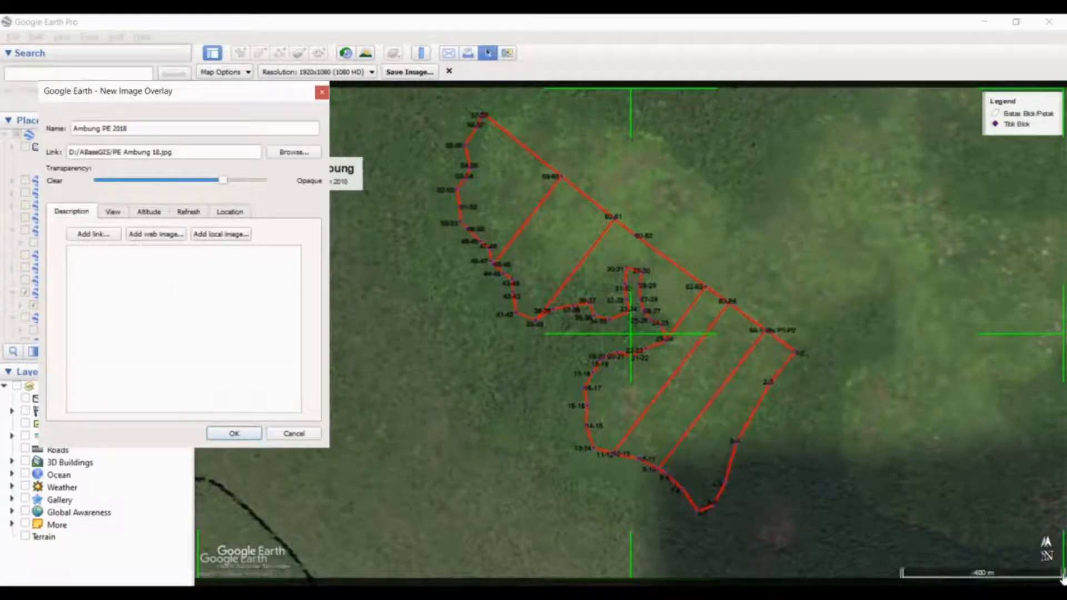
drag(1064, 582, 1030, 562)
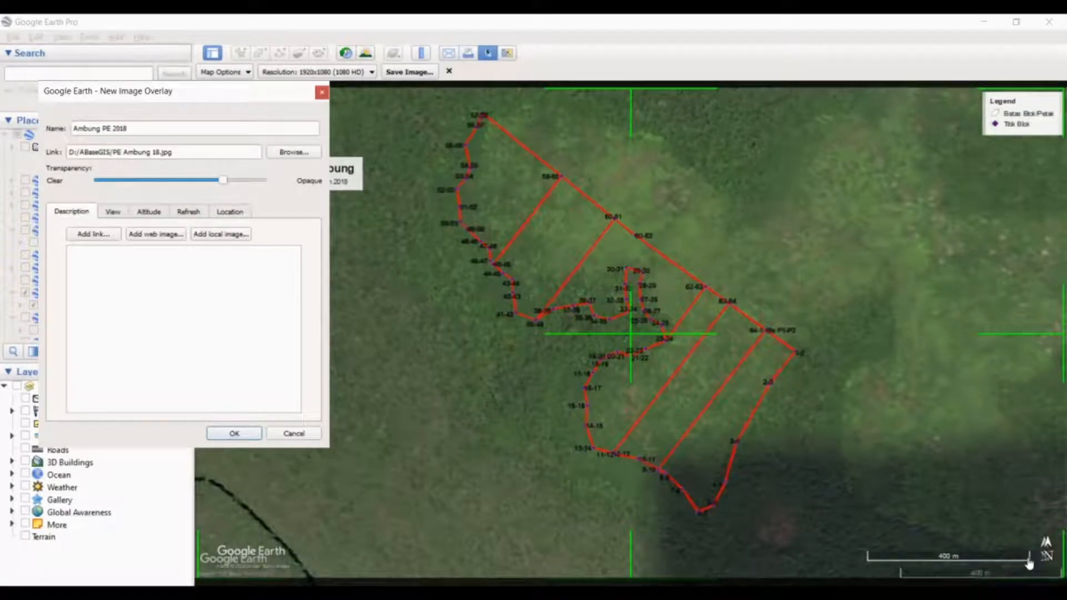
click(1063, 581)
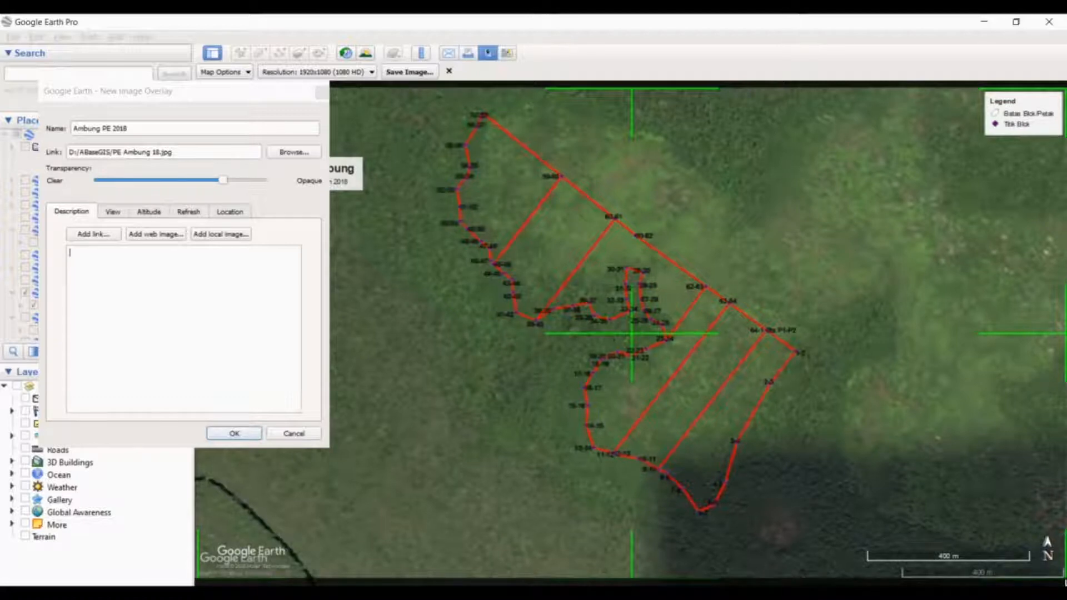
Step: Fine-tune the overlay's upper-left corner until its plot lines and point labels coincide with those on the map
drag(186, 98, 865, 190)
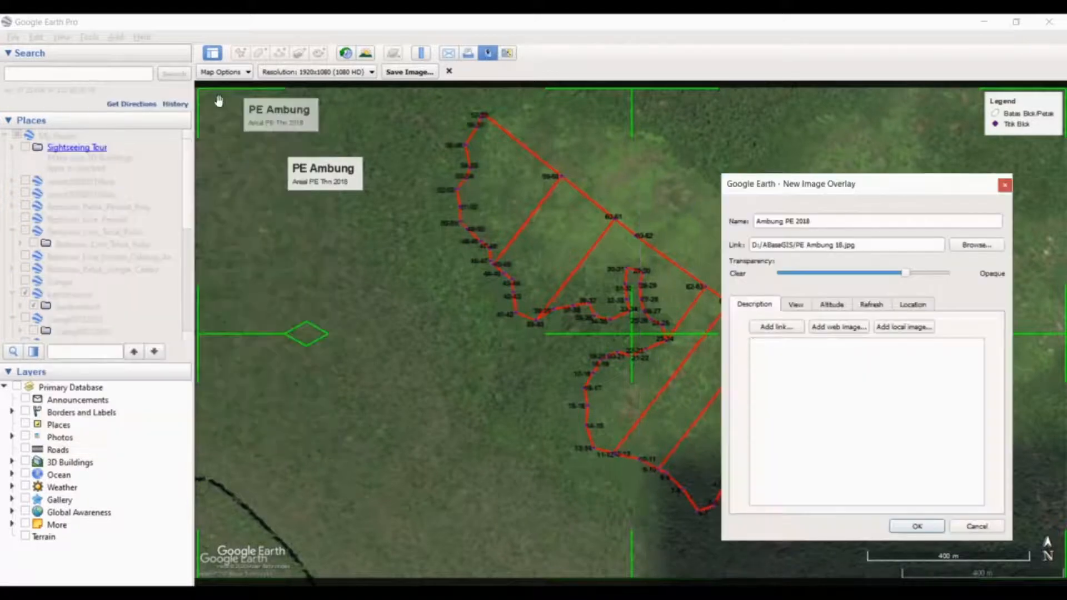
click(199, 95)
drag(199, 95, 197, 95)
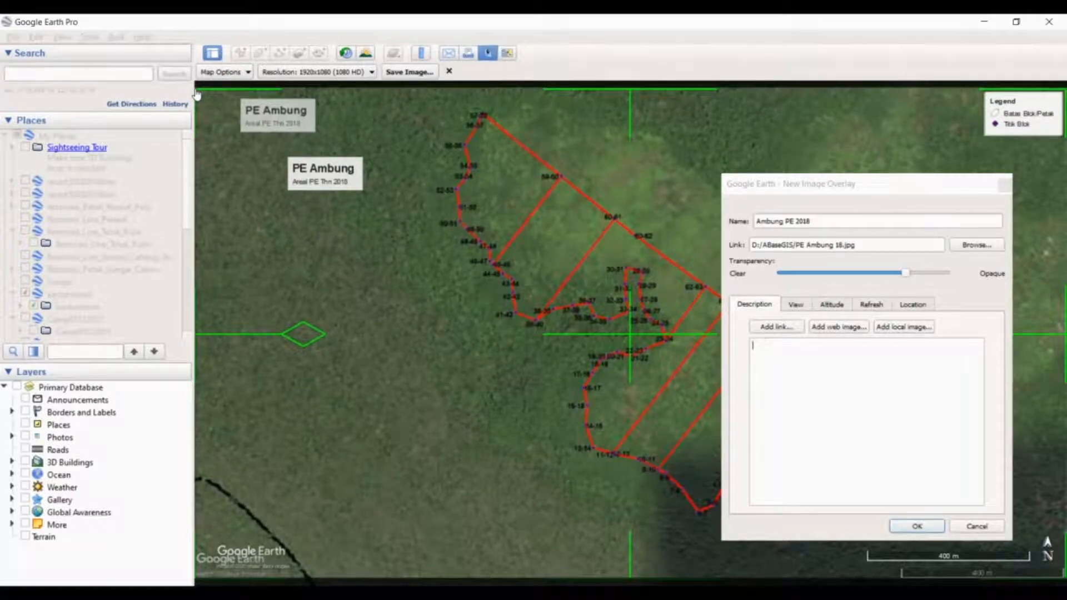
drag(196, 95, 198, 95)
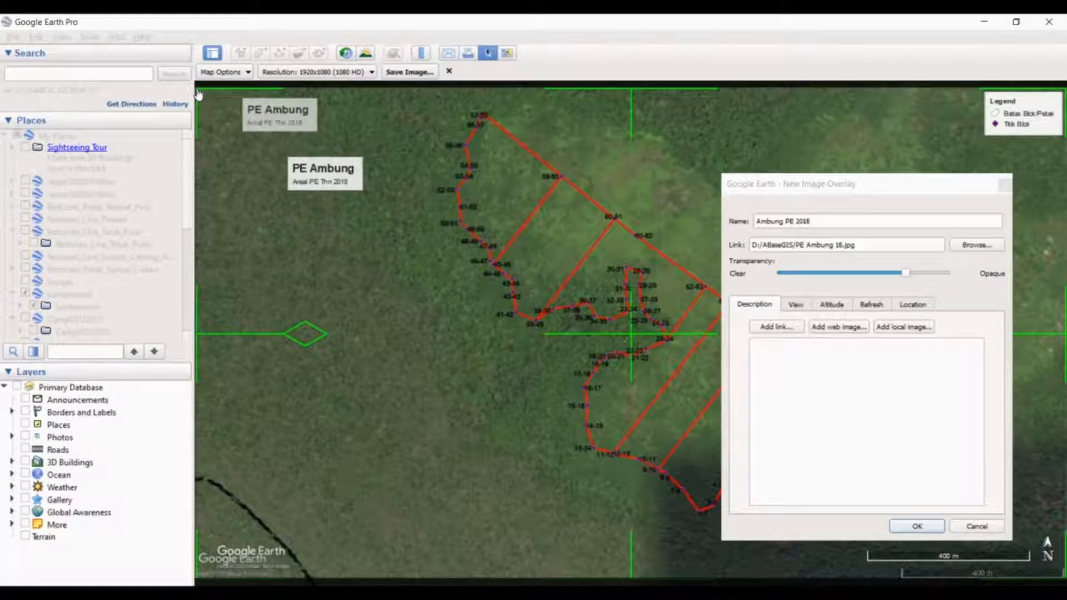
drag(198, 95, 197, 96)
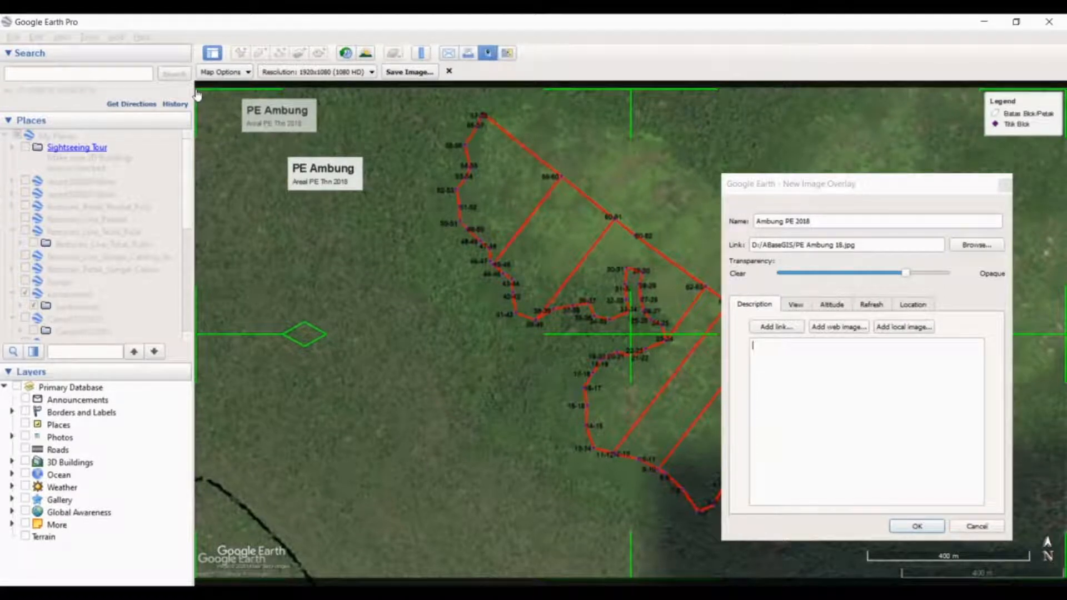
Step: Check the overlay's fit at its lower-right corner and around the plots, and create the overlay
click(811, 185)
drag(811, 186, 110, 166)
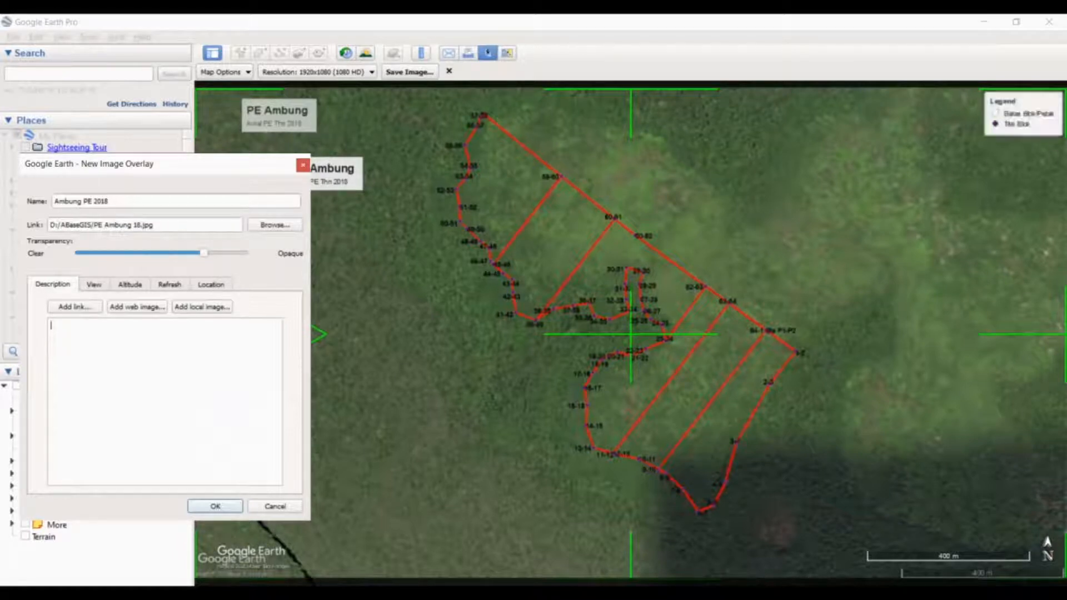
click(1065, 581)
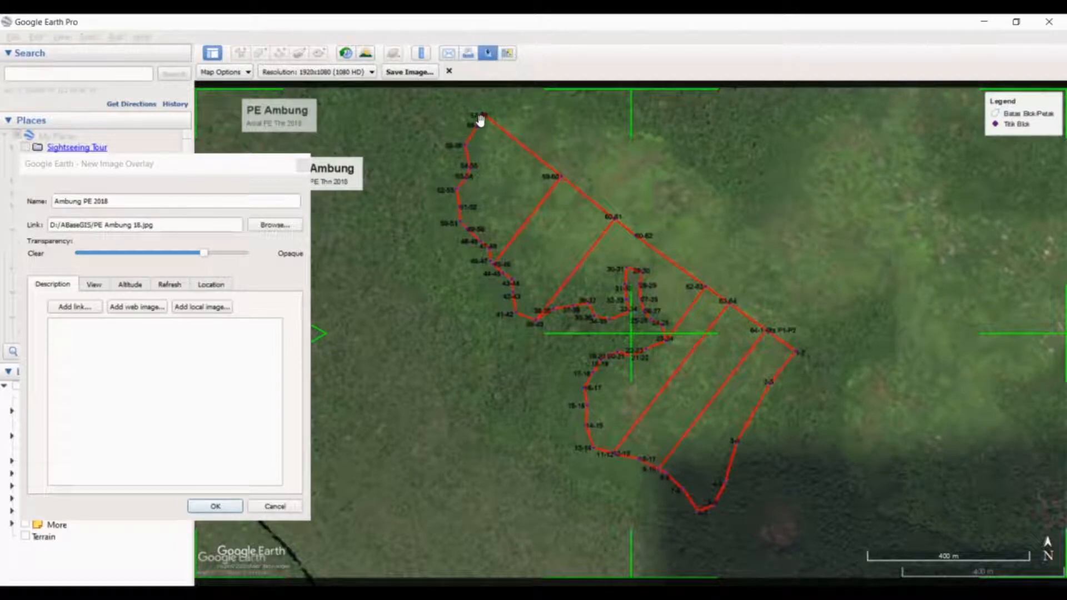
click(208, 166)
drag(685, 193, 832, 144)
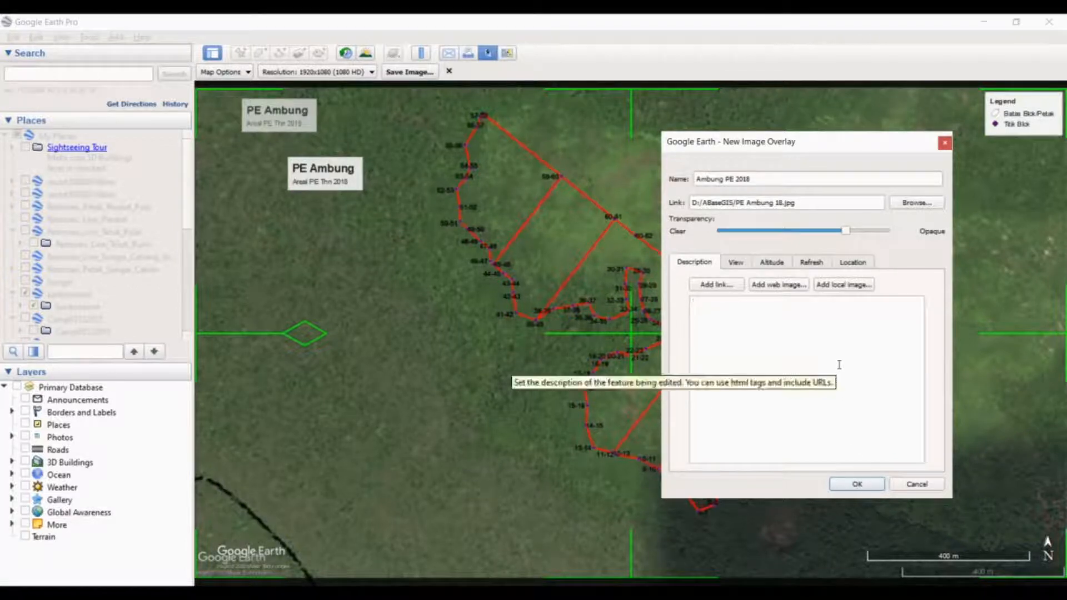
click(860, 481)
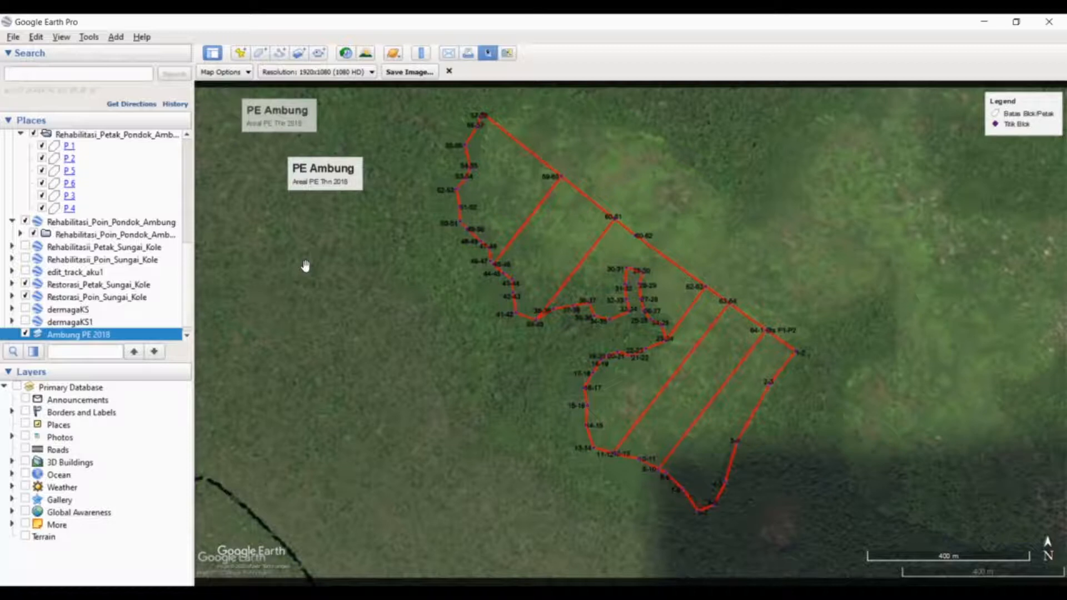
Step: Save the "Ambung PE 2018" overlay as a KMZ file in the Garmin\CustomMaps folder on the Garmin GPSMAP 64s (H:) drive
click(410, 72)
drag(189, 271, 194, 293)
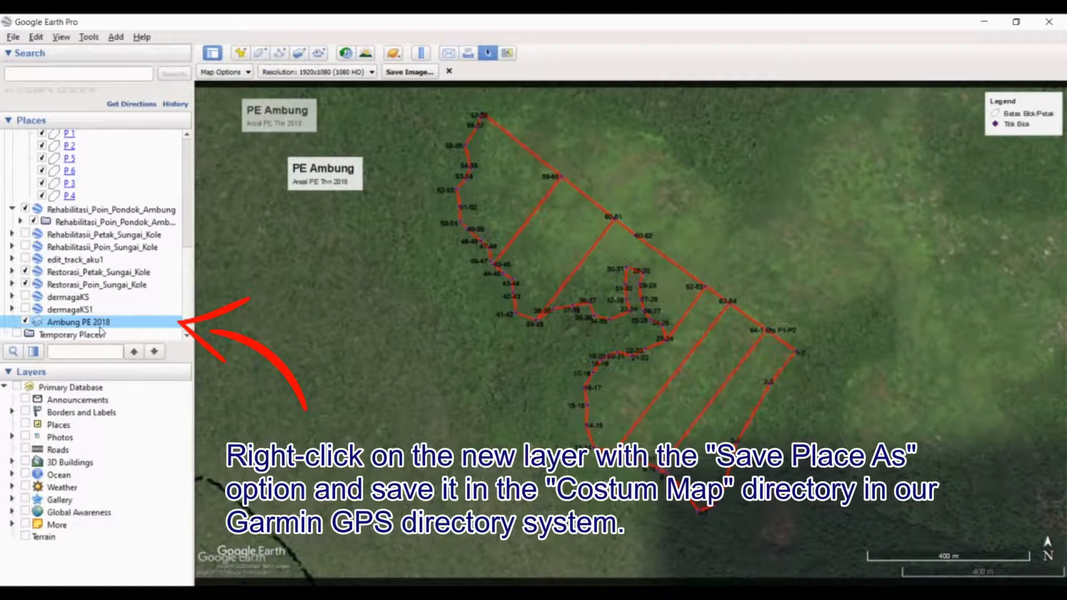
right_click(74, 324)
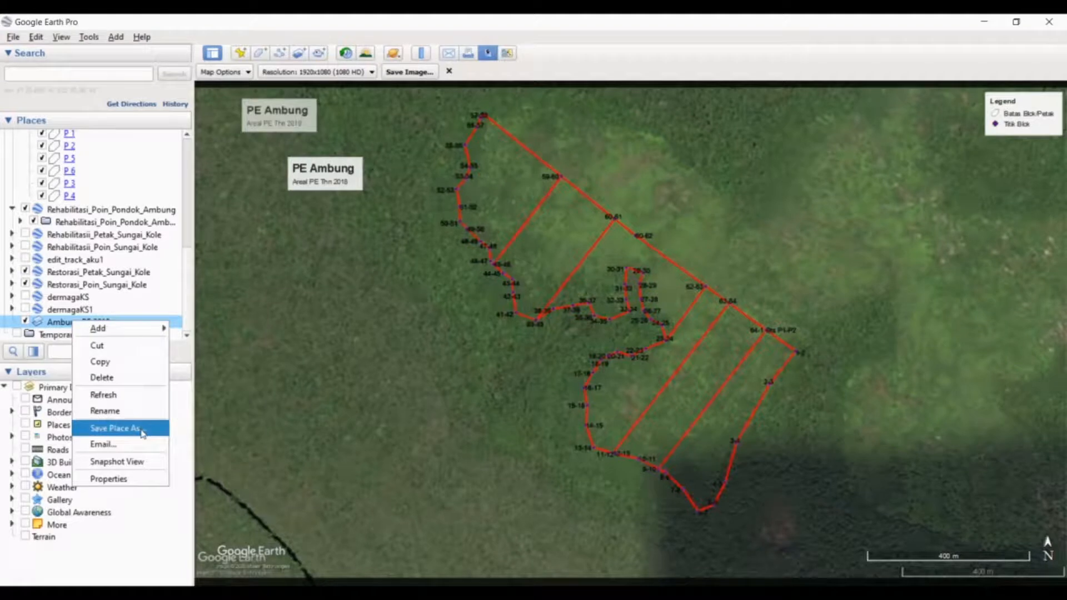
click(116, 428)
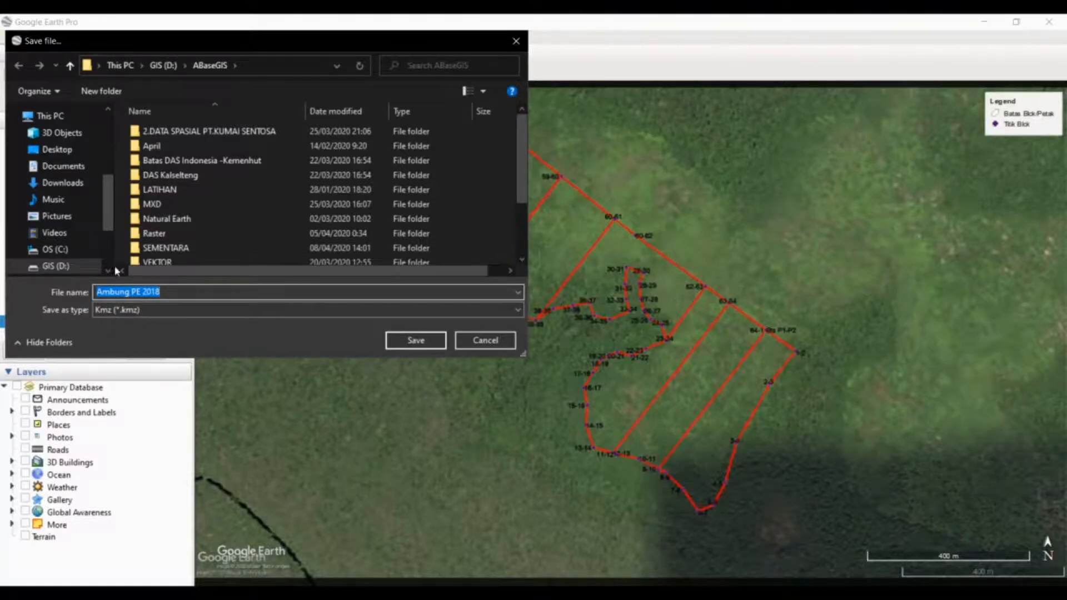
scroll(110, 225, down, 1)
scroll(109, 225, down, 2)
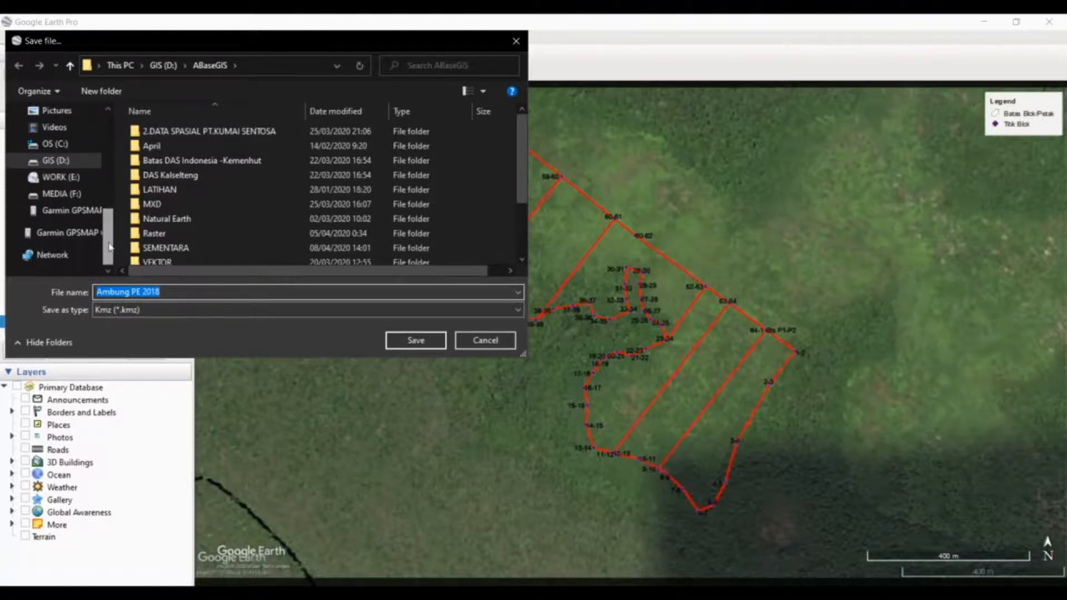
click(79, 214)
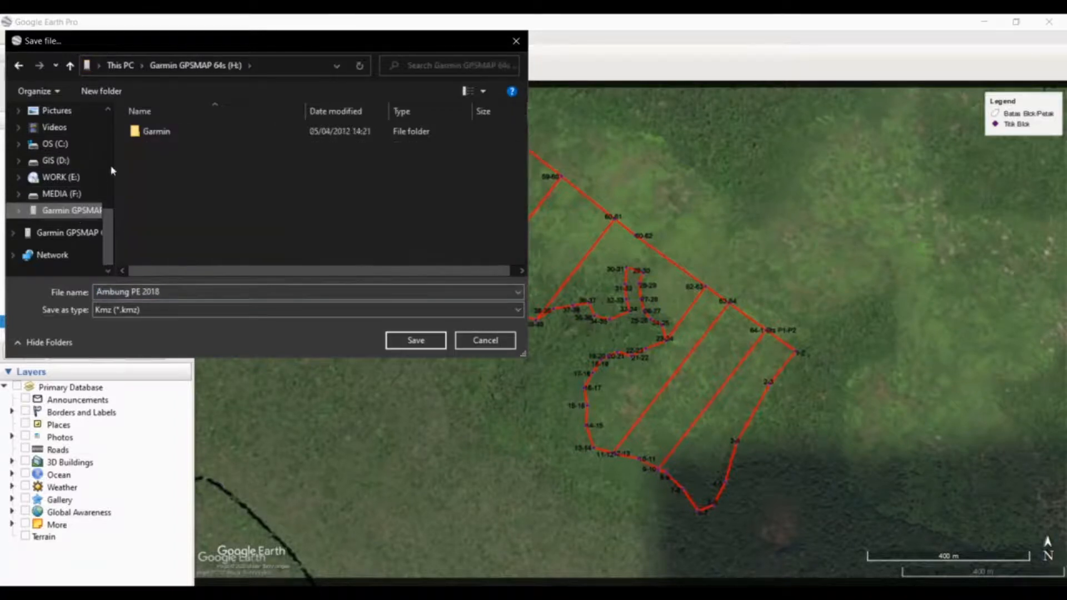
double_click(143, 134)
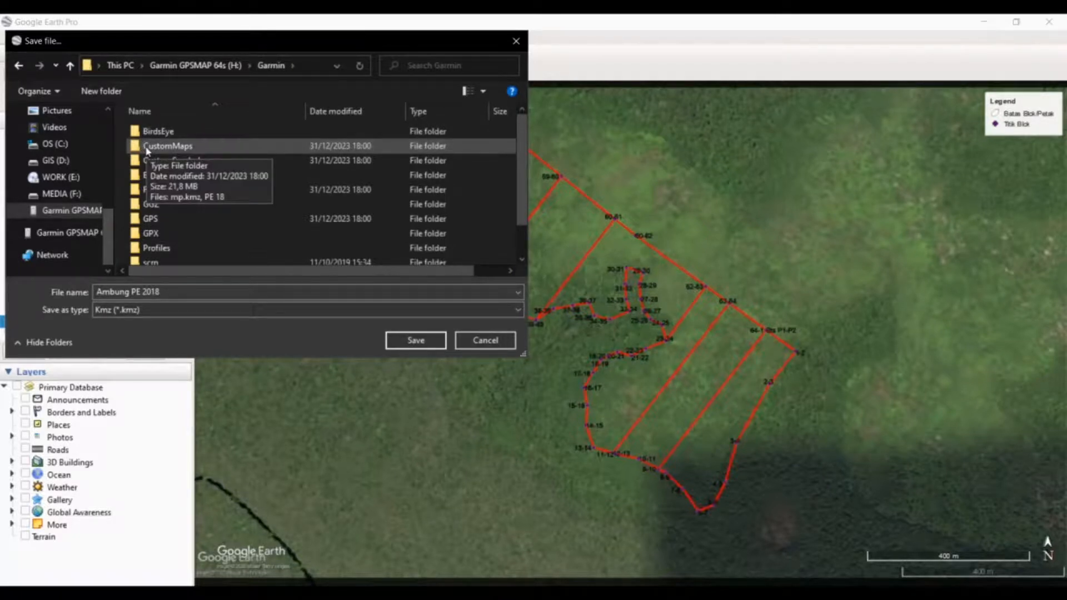
double_click(148, 146)
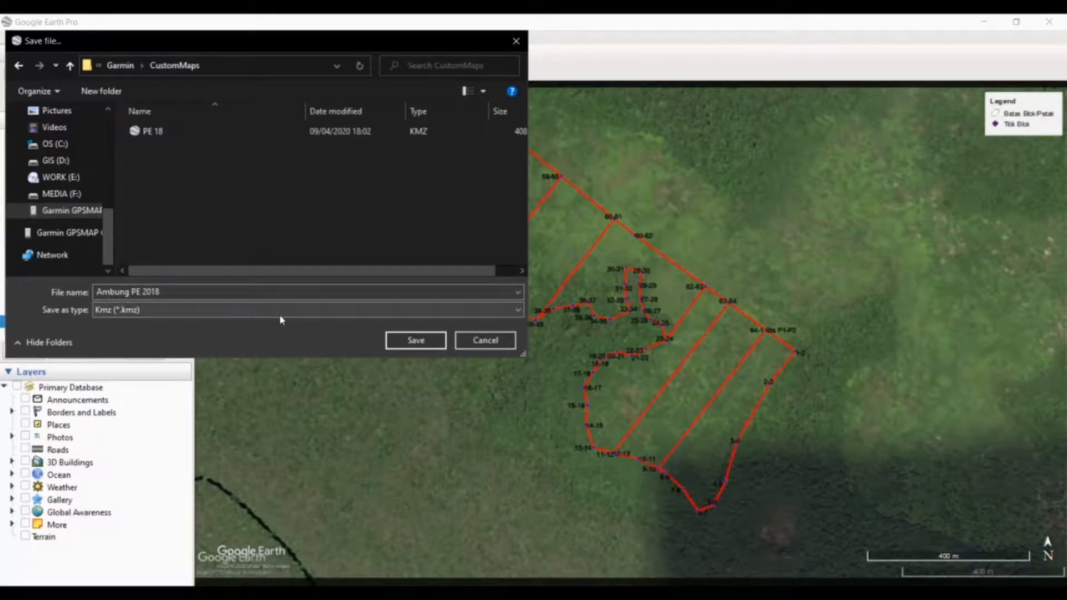
click(405, 346)
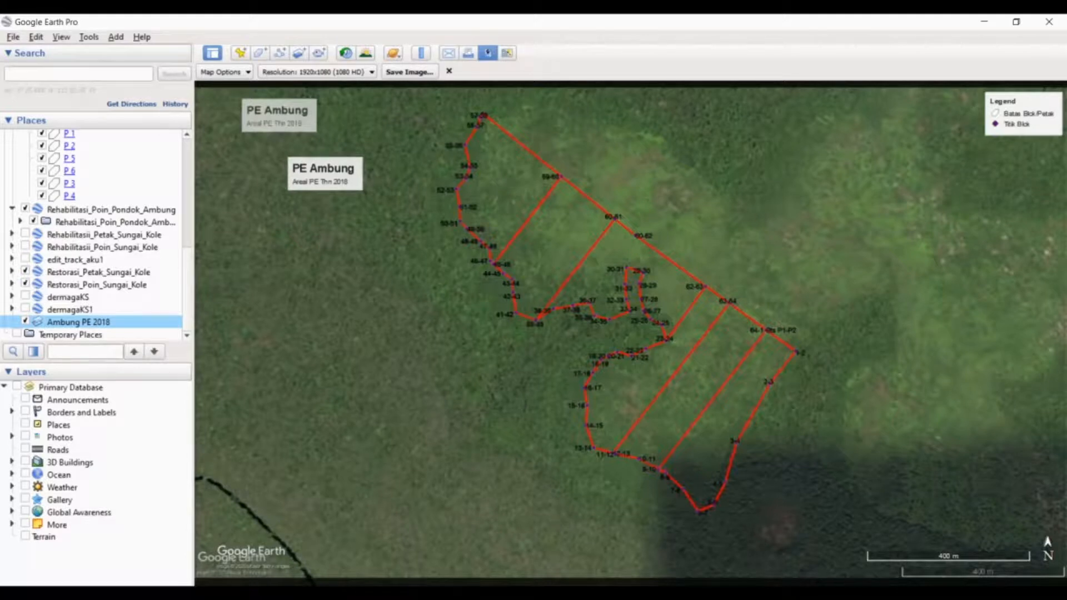
Step: Eject the Garmin GPSMAP 64s (H:) device from the computer
click(895, 593)
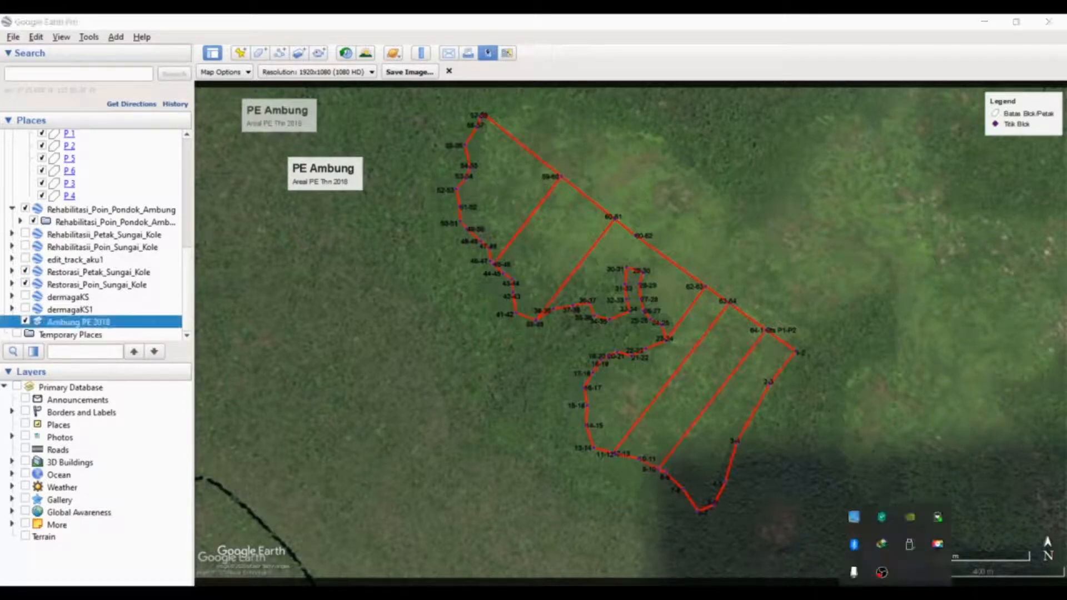
click(910, 545)
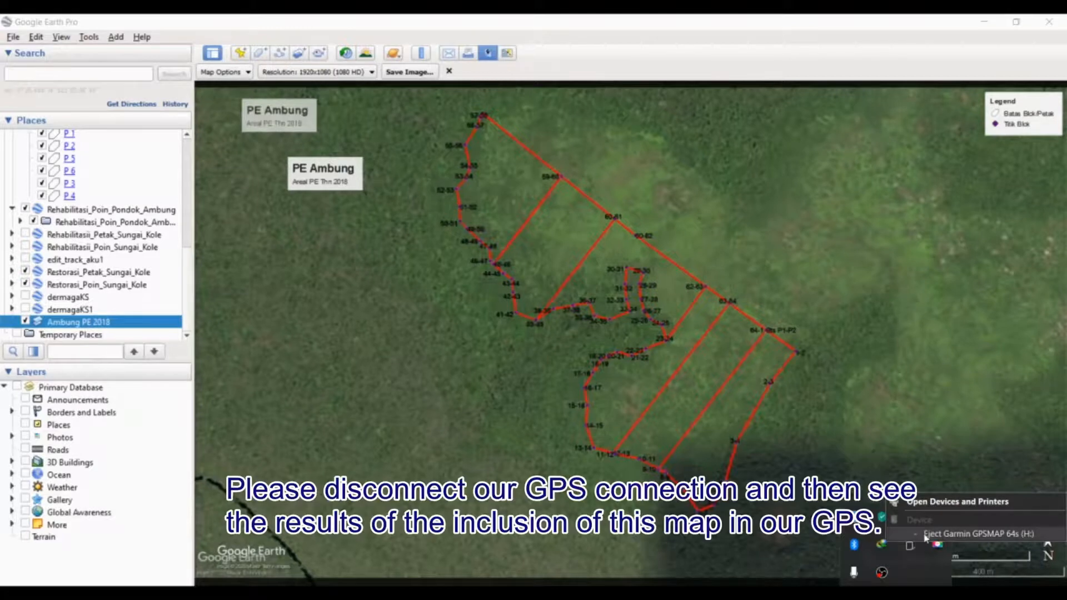
click(926, 534)
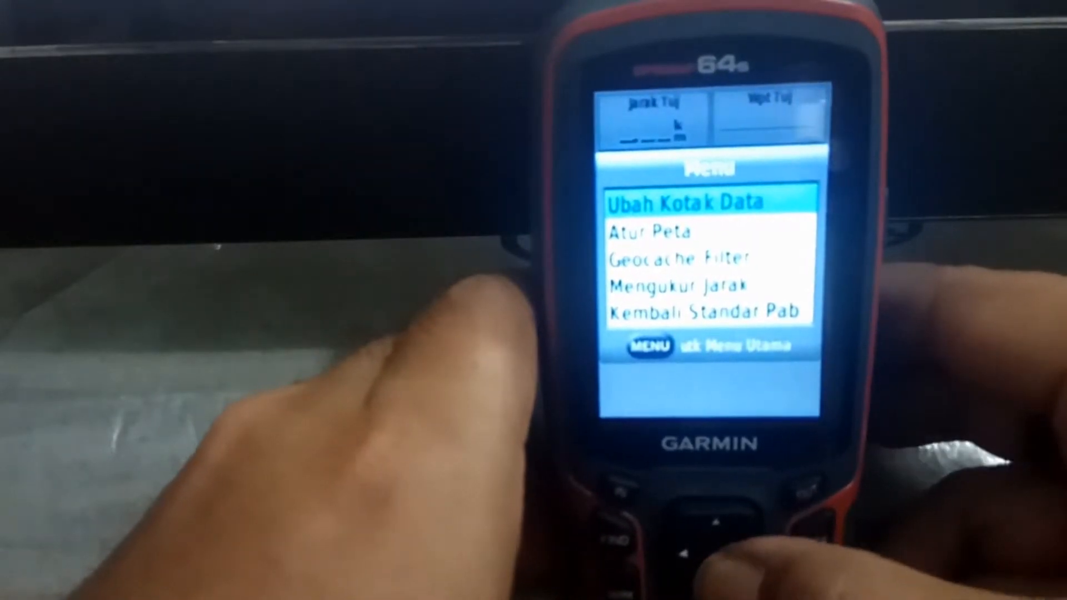
key(Down)
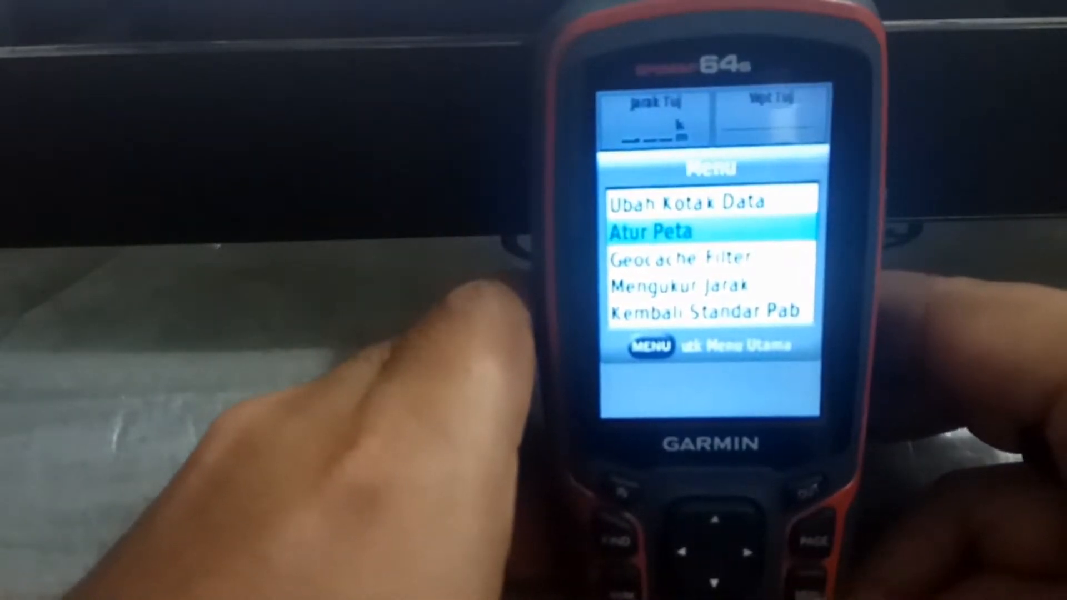
key(Return)
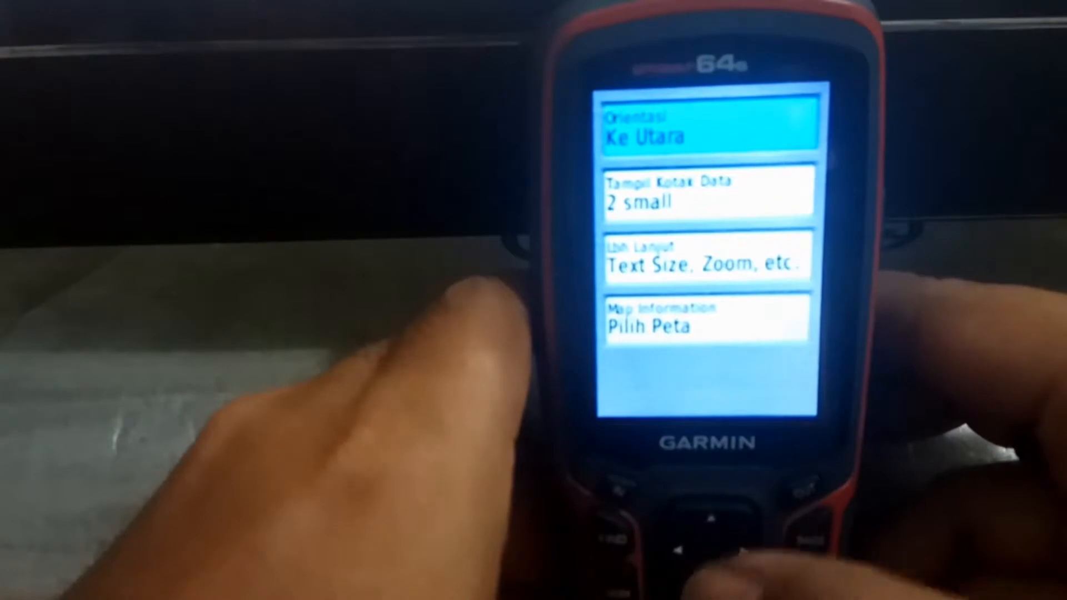
key(Down)
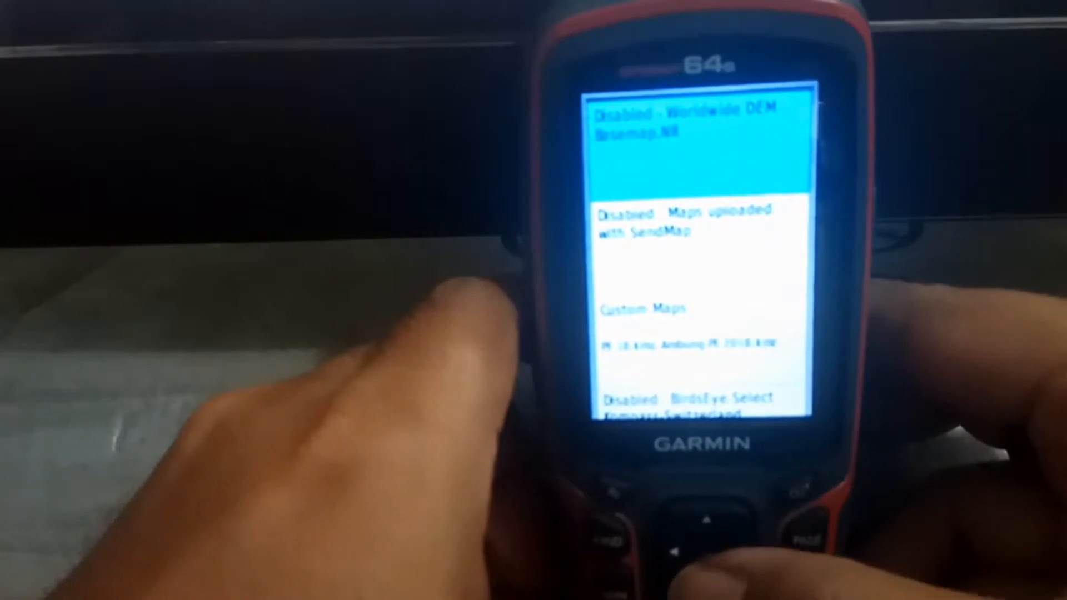
key(Down)
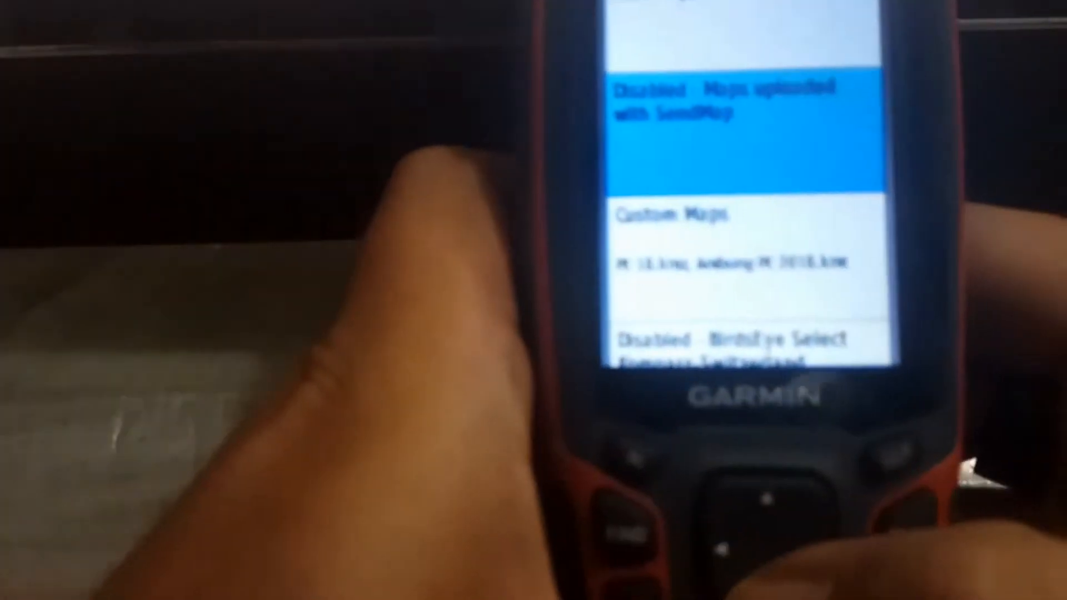
key(Down)
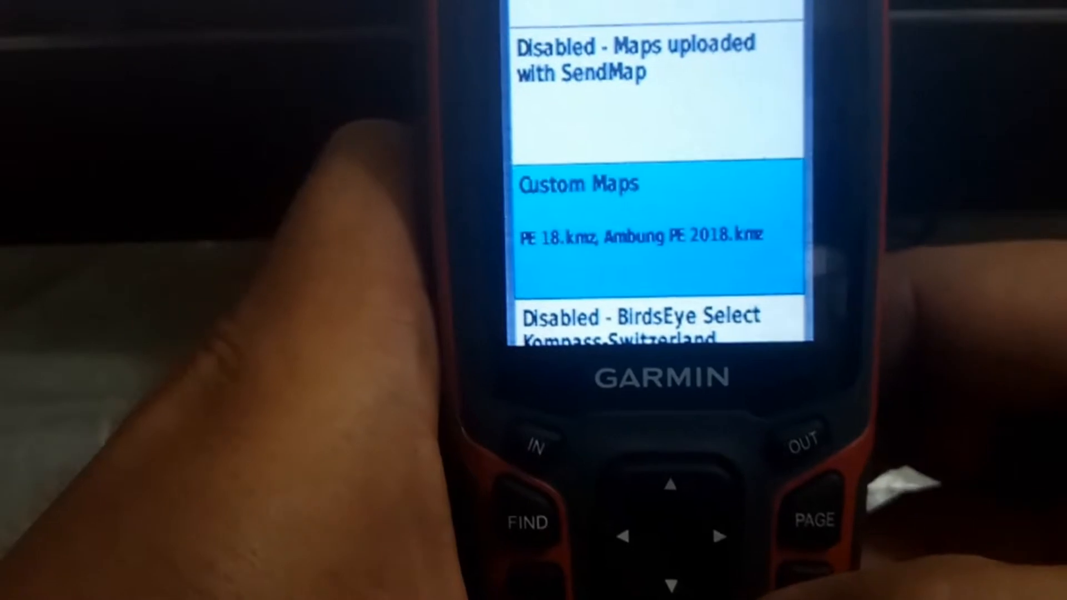
key(Return)
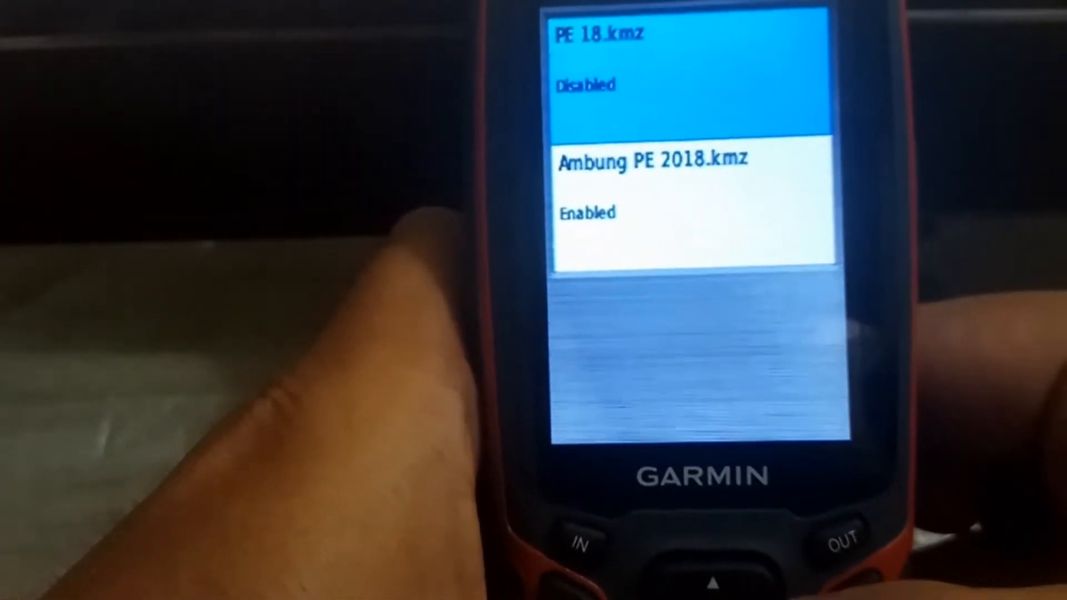
key(Down)
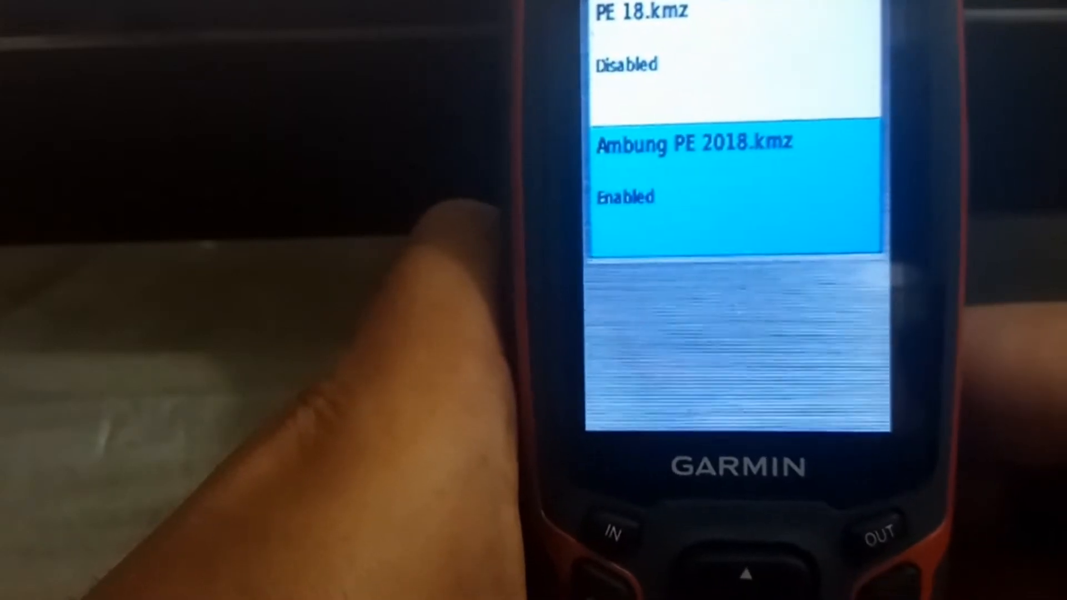
key(Return)
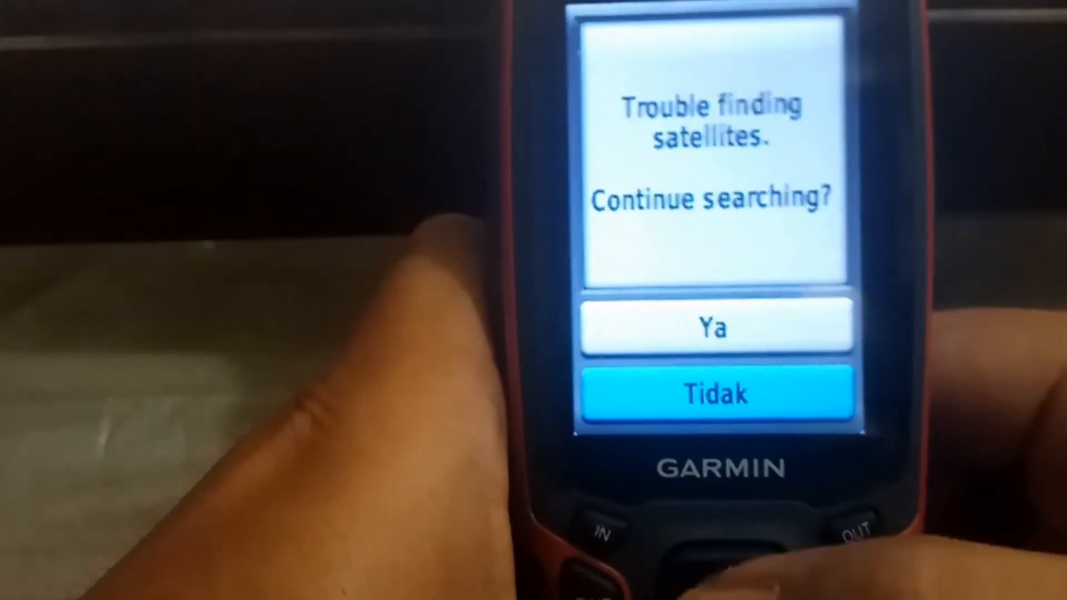
key(Up)
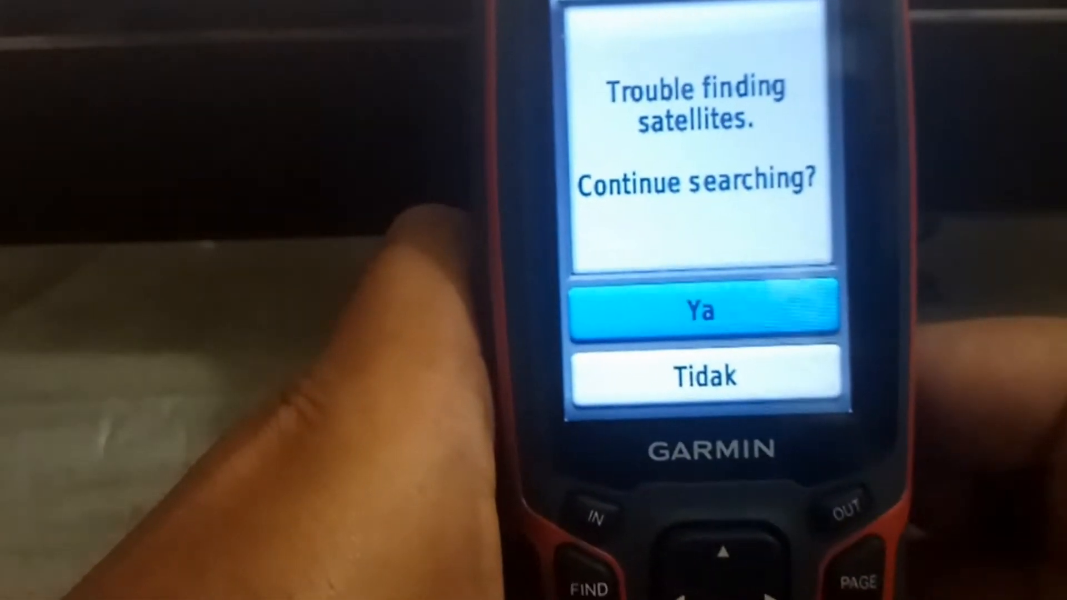
key(Return)
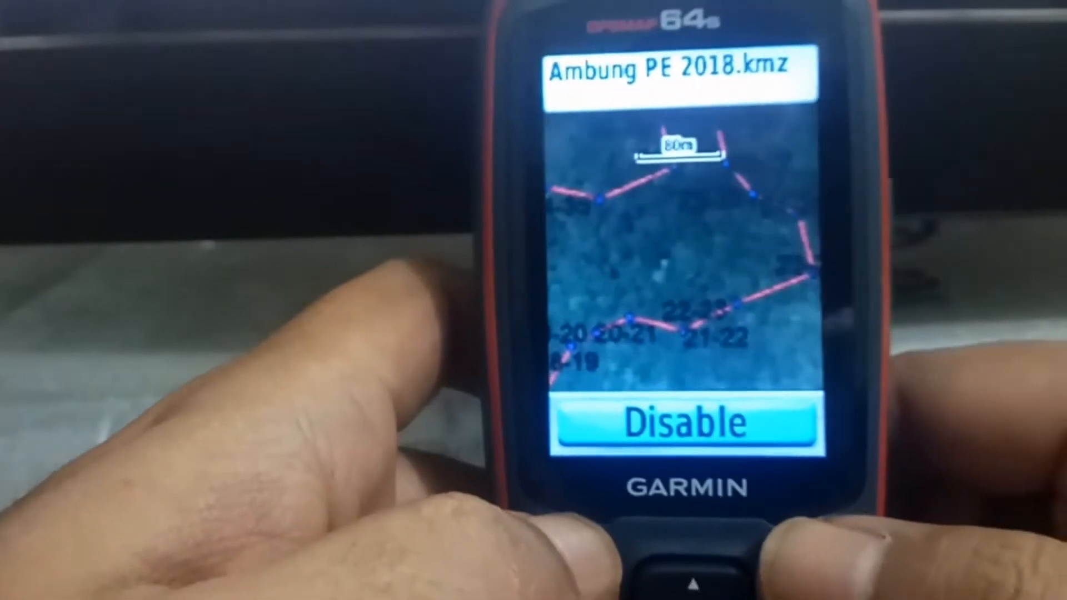
key(minus)
key(minus)
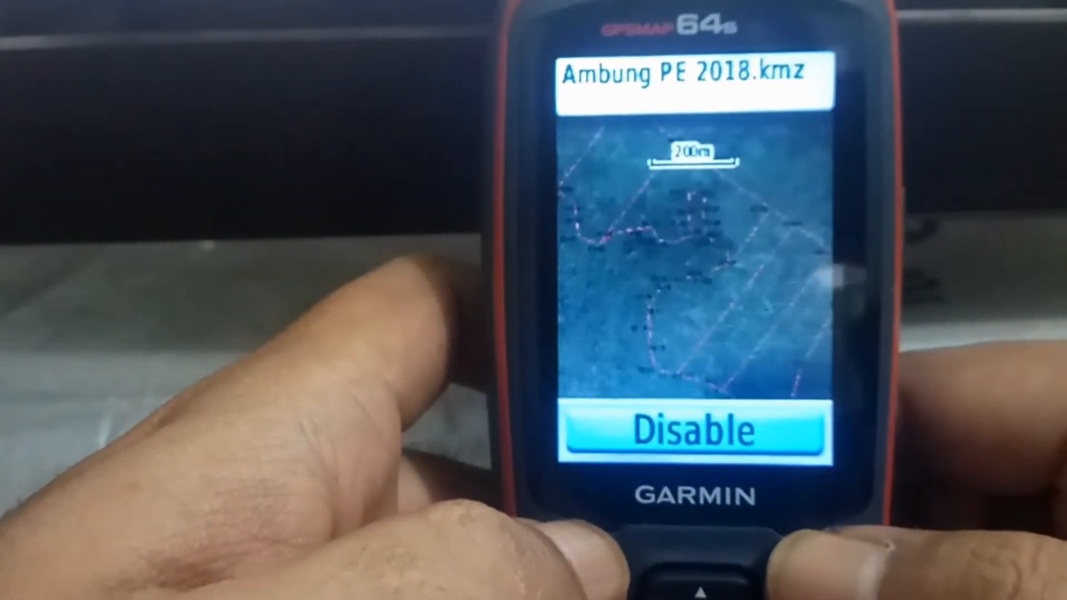
key(minus)
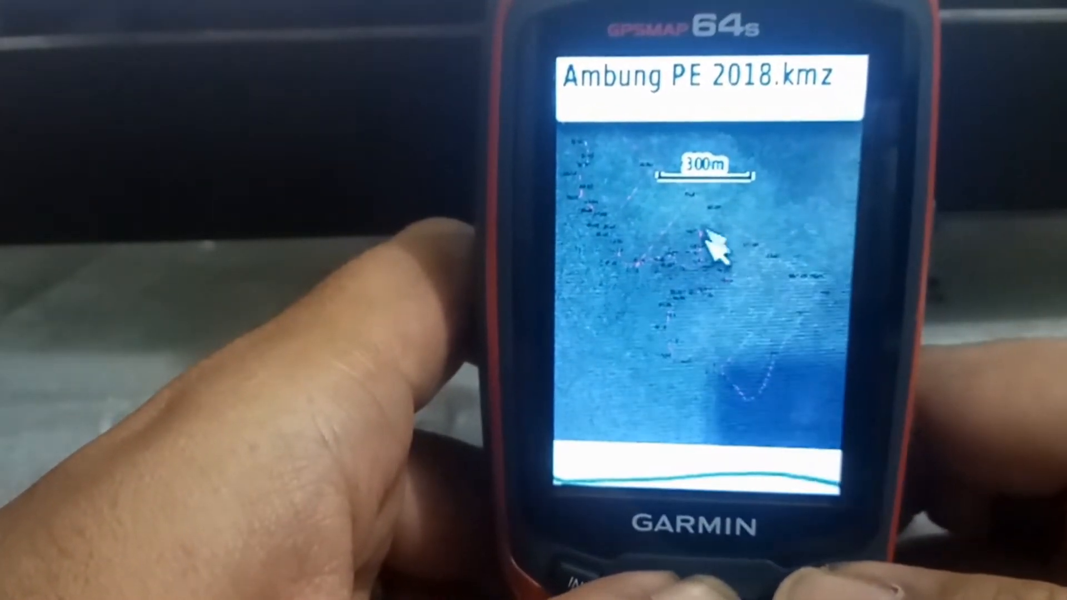
key(Up)
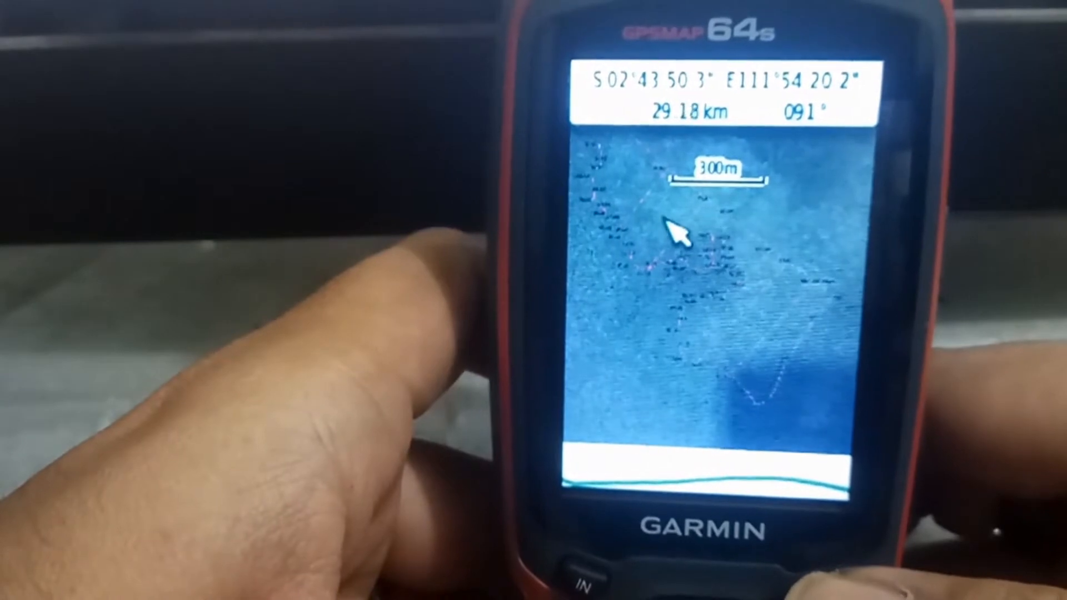
key(Left)
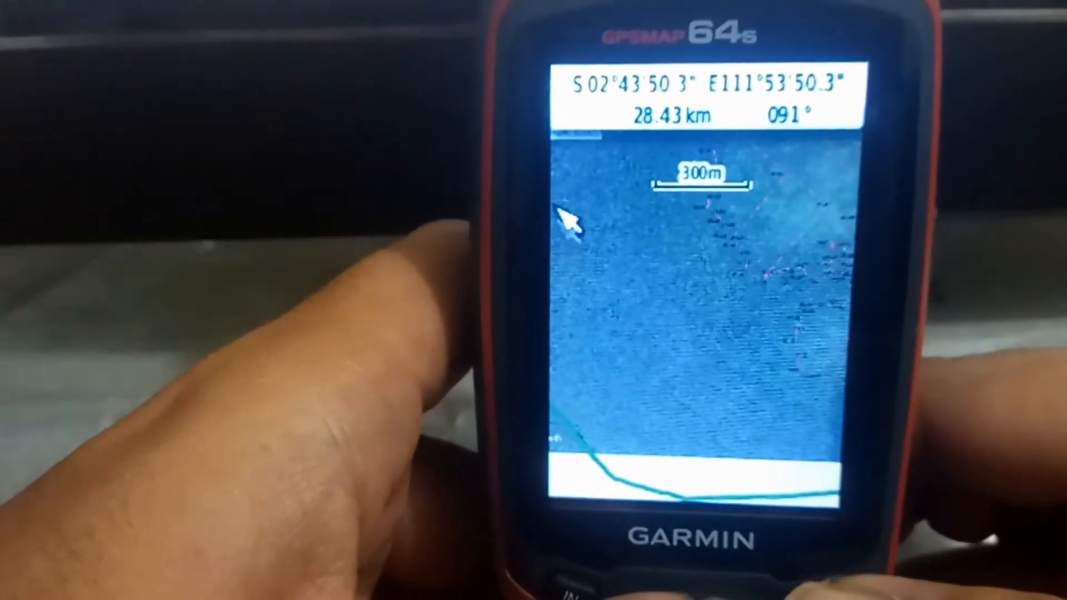
key(Up)
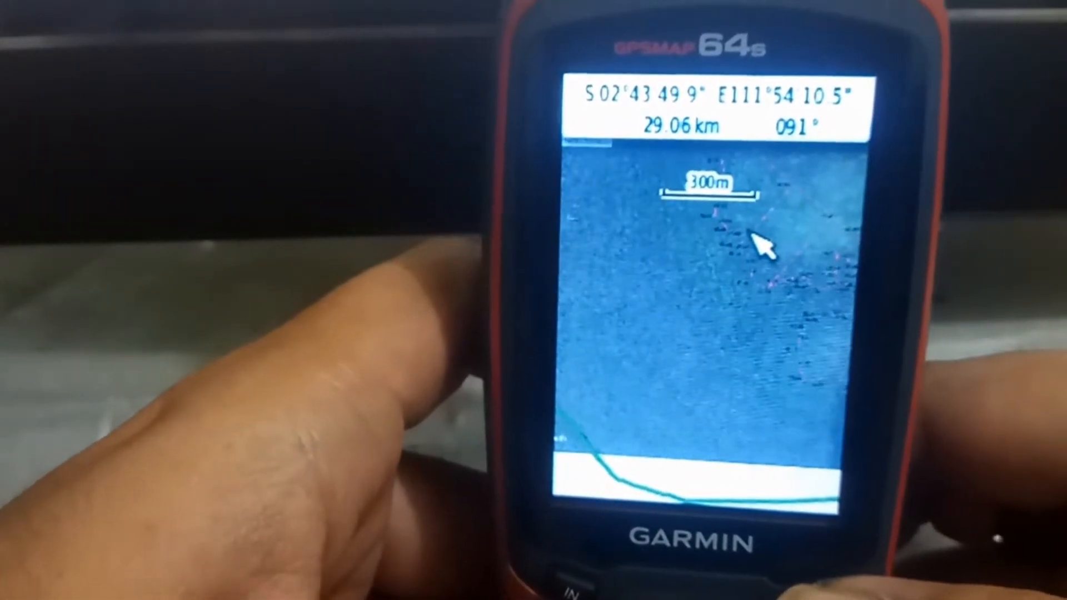
key(Left)
key(Left)
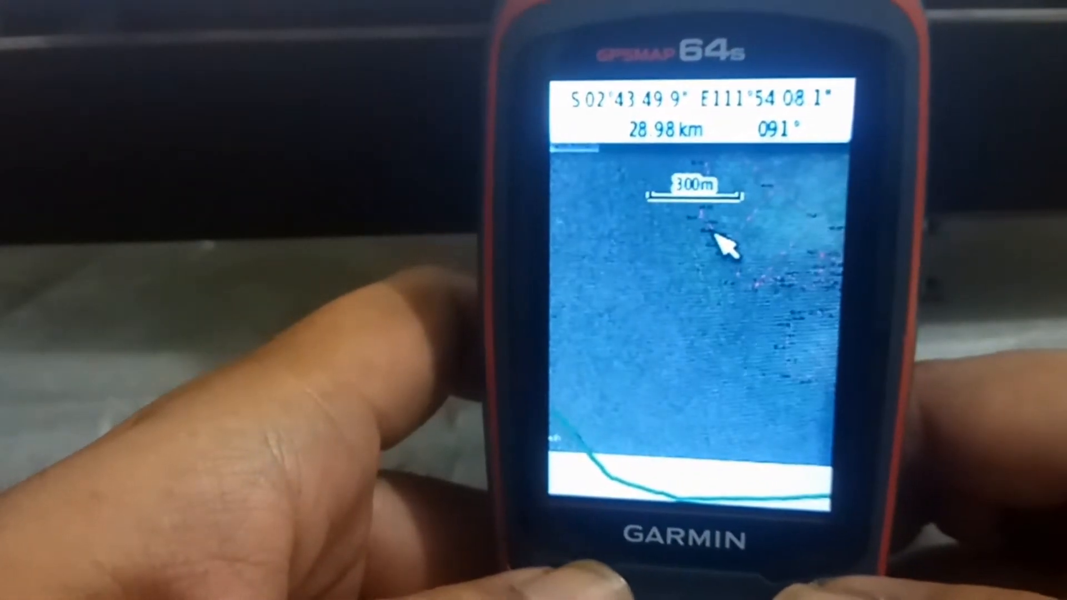
key(plus)
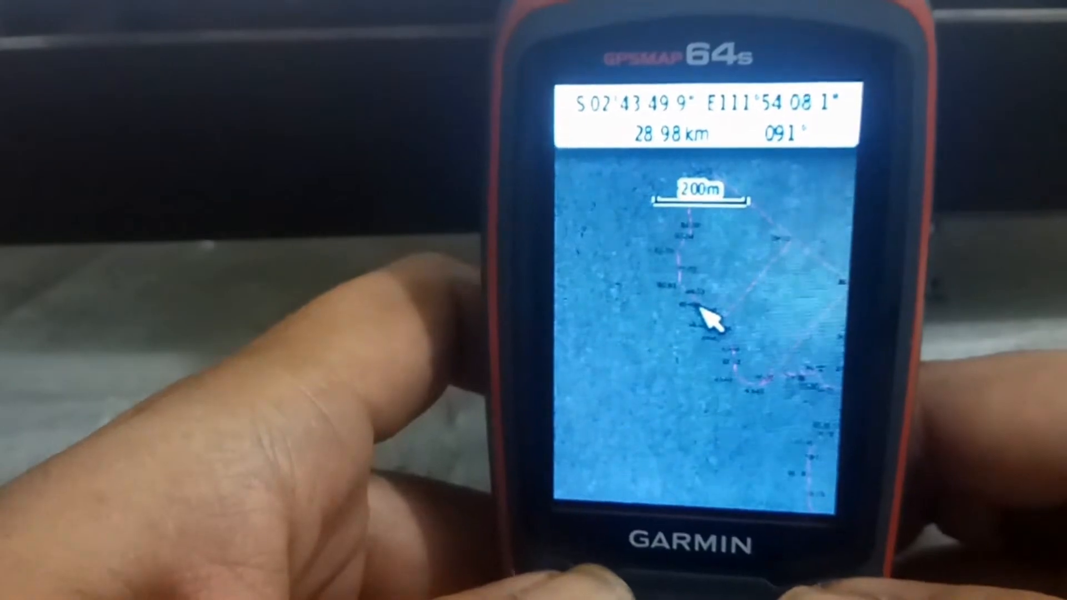
key(plus)
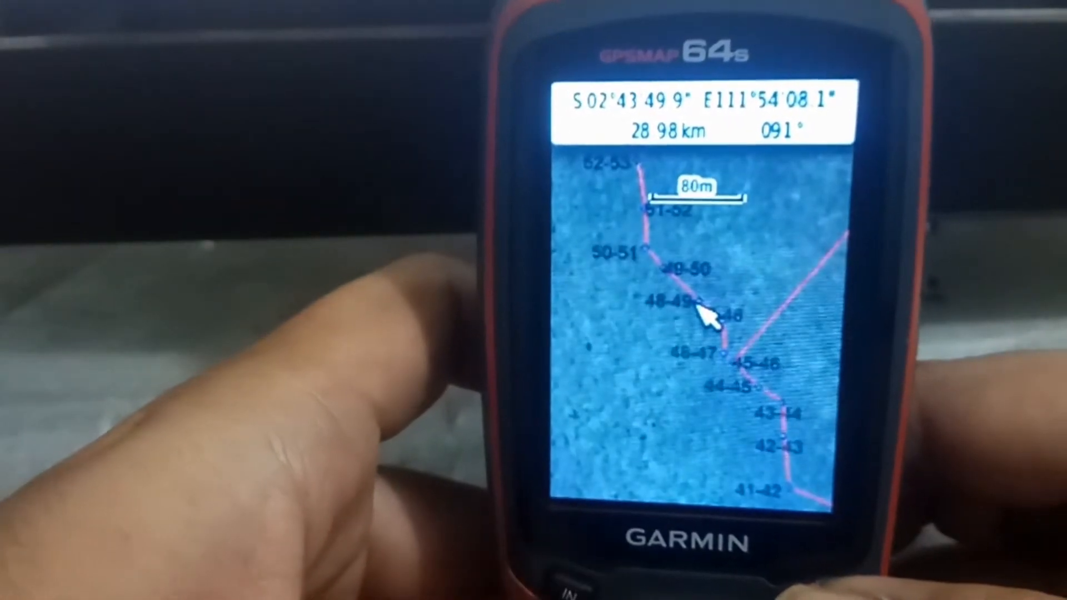